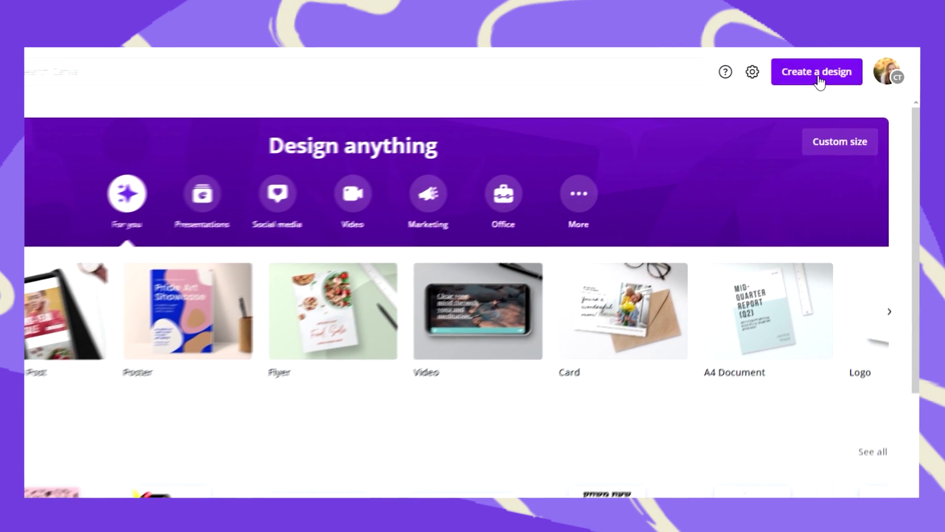
- Create a presentation with the Bold Orange and Blue 'online marketing' title design as slide 1
click(849, 63)
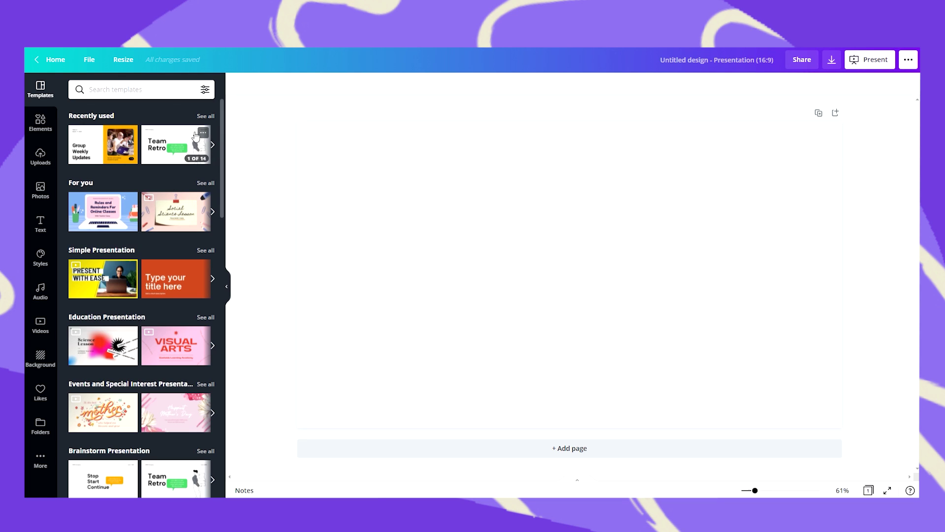
click(206, 116)
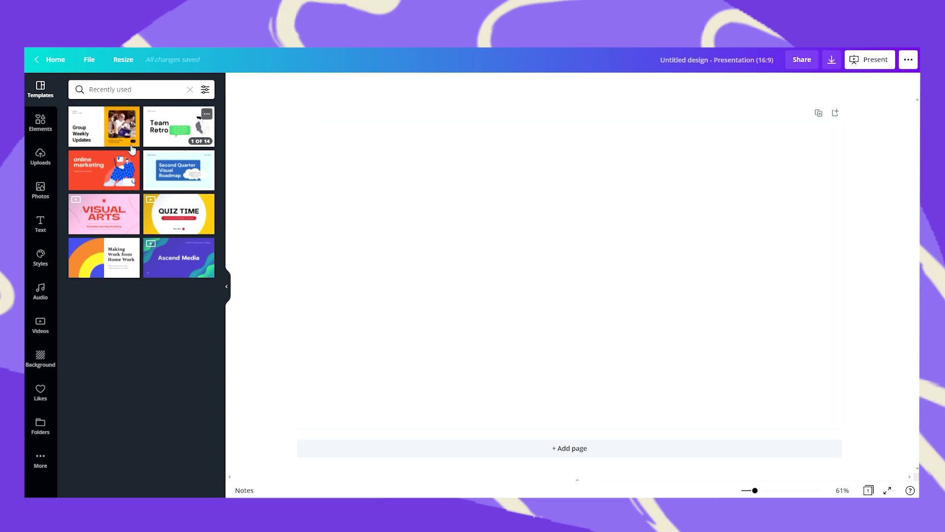
click(82, 172)
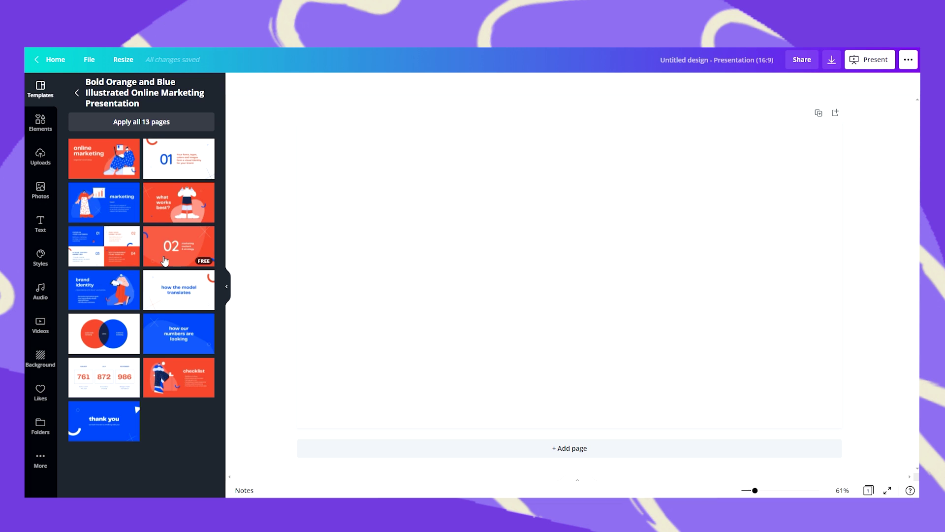
click(95, 165)
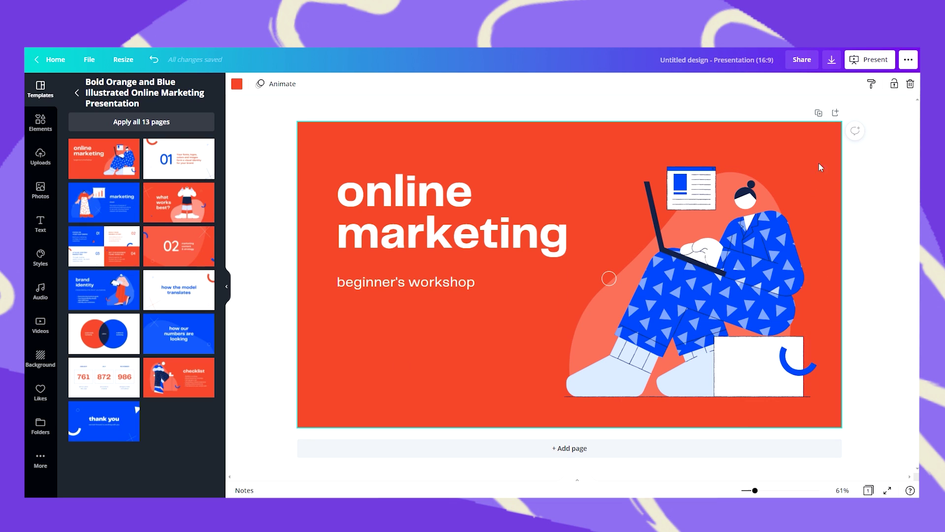
- Add three pages with the Venn diagram, marketing definition and 761/872/986 statistics slides
click(836, 114)
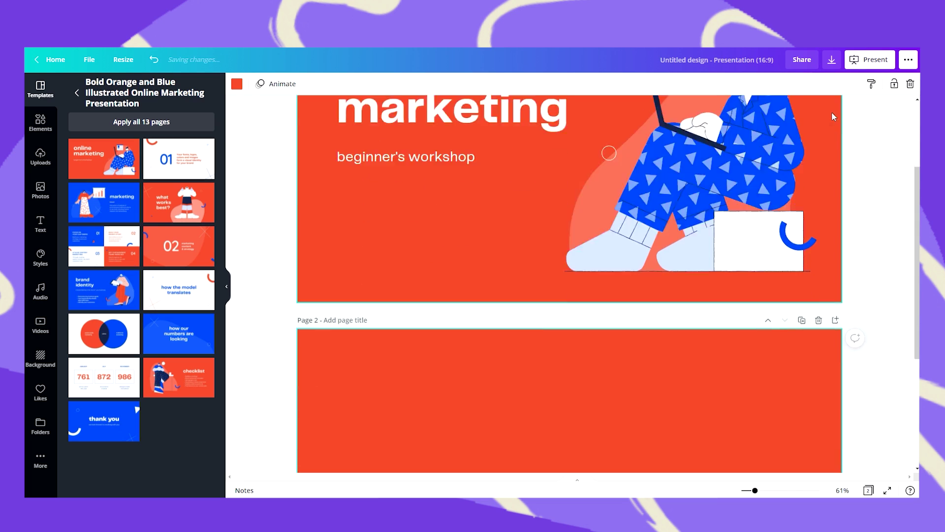
click(111, 335)
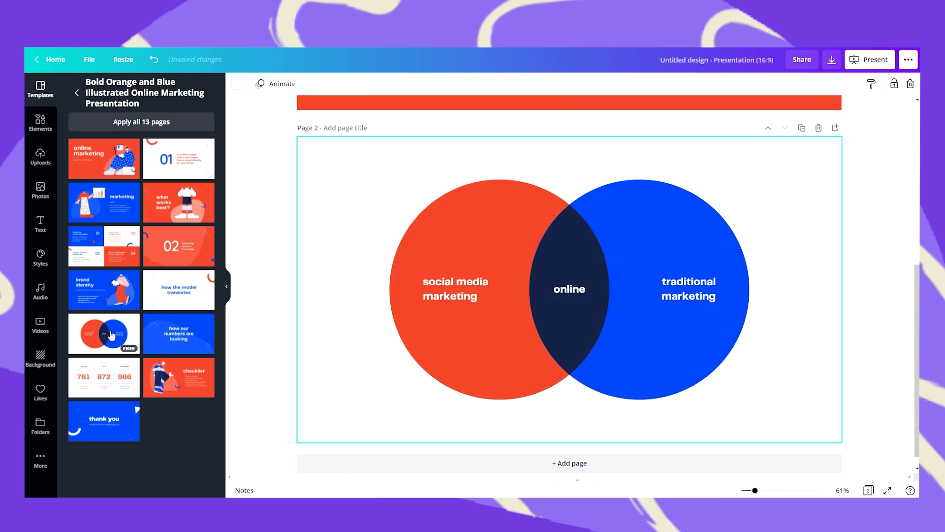
click(836, 127)
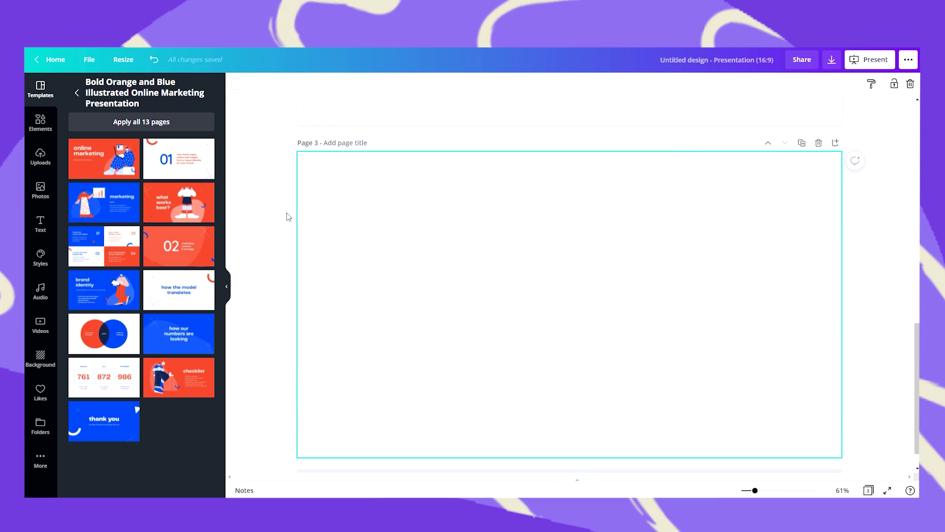
click(114, 212)
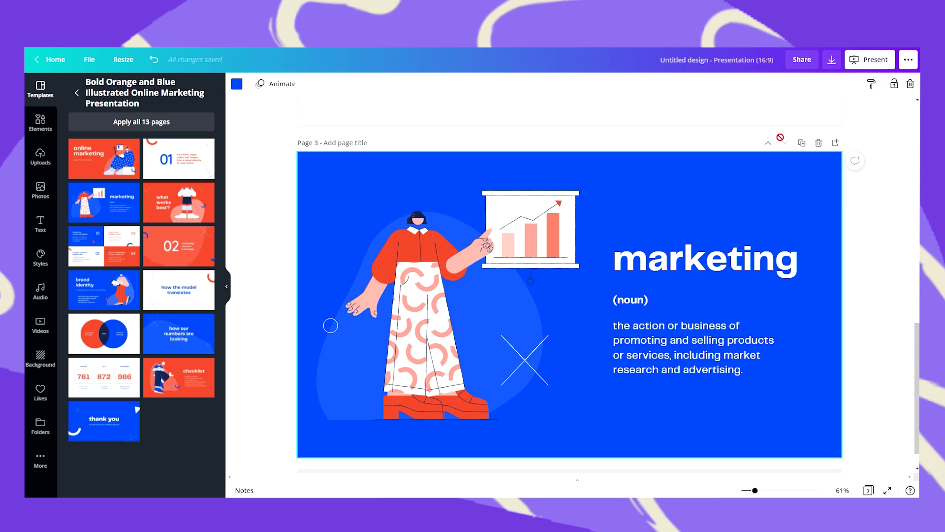
click(836, 143)
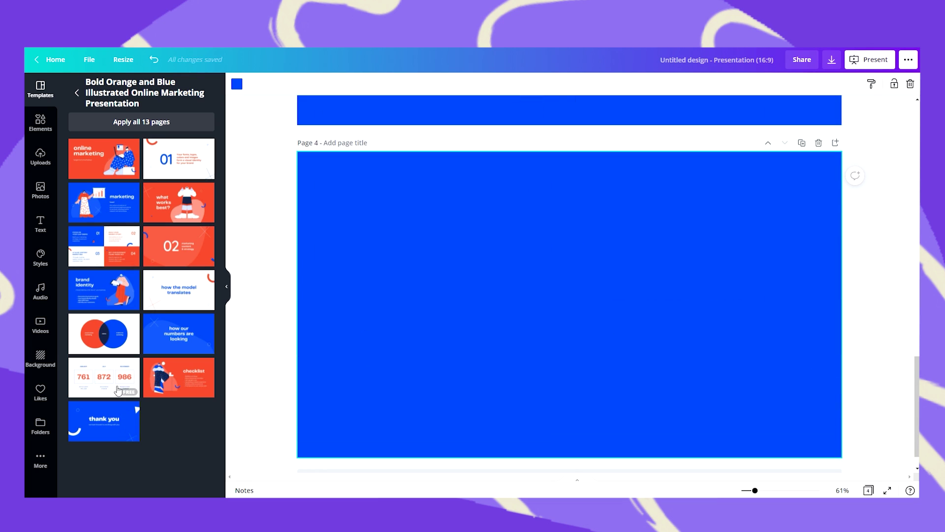
click(111, 384)
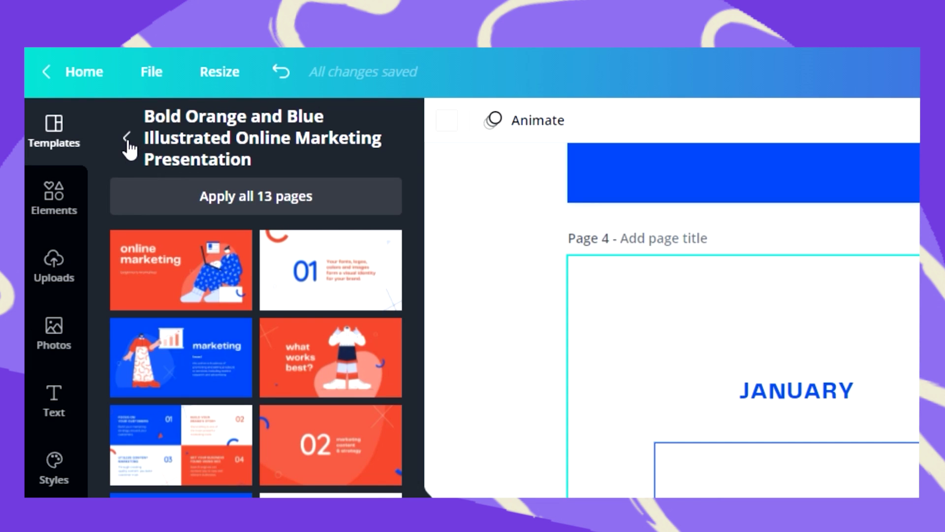
- Find the Face Mask template under Creative Presentation and put its Step 1–4 slide on a new page 5
click(127, 140)
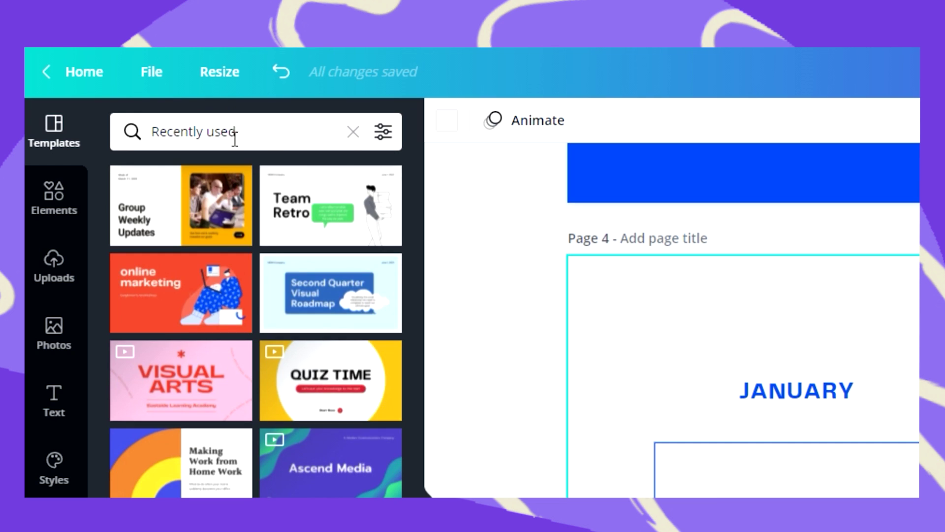
click(353, 131)
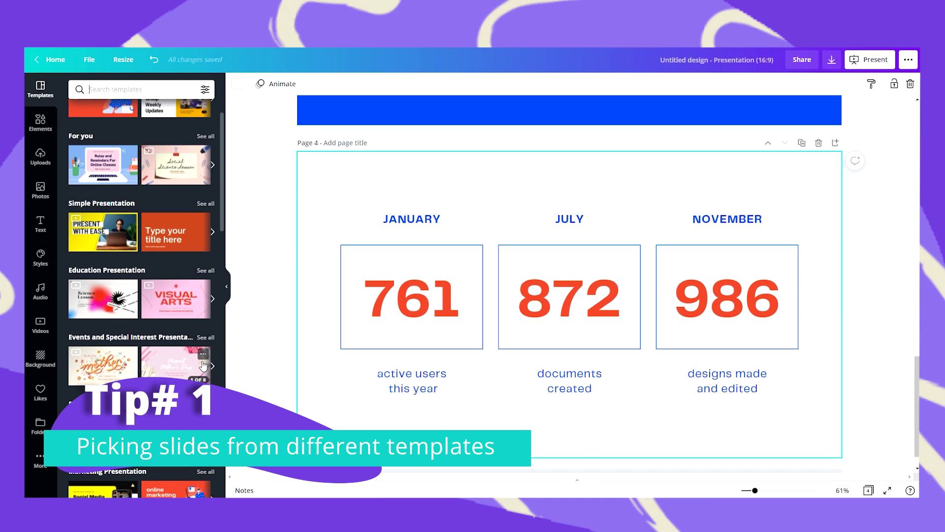
scroll(202, 359, down, 5)
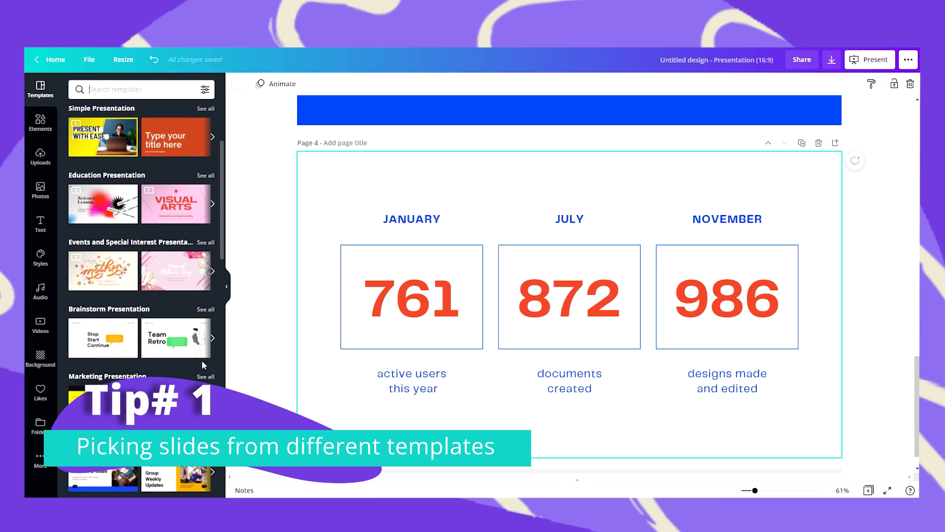
scroll(202, 364, down, 3)
scroll(204, 345, down, 2)
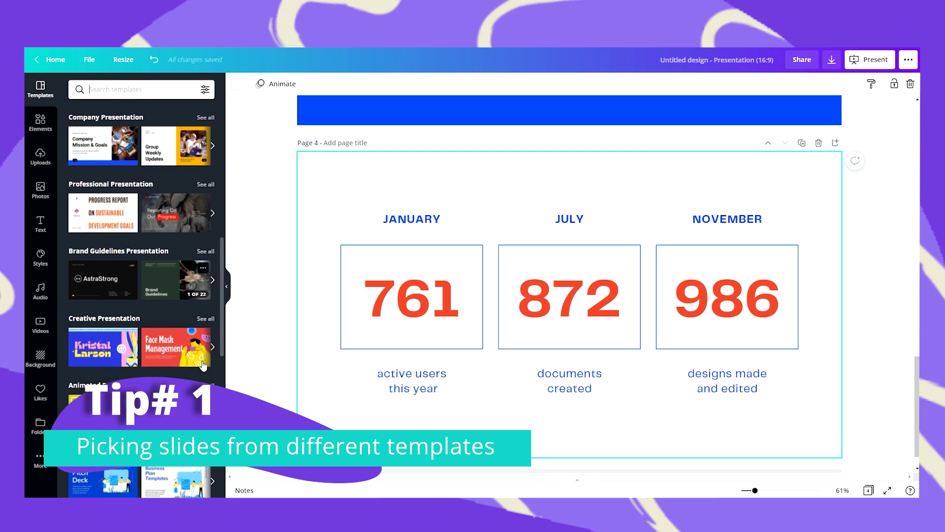
click(204, 320)
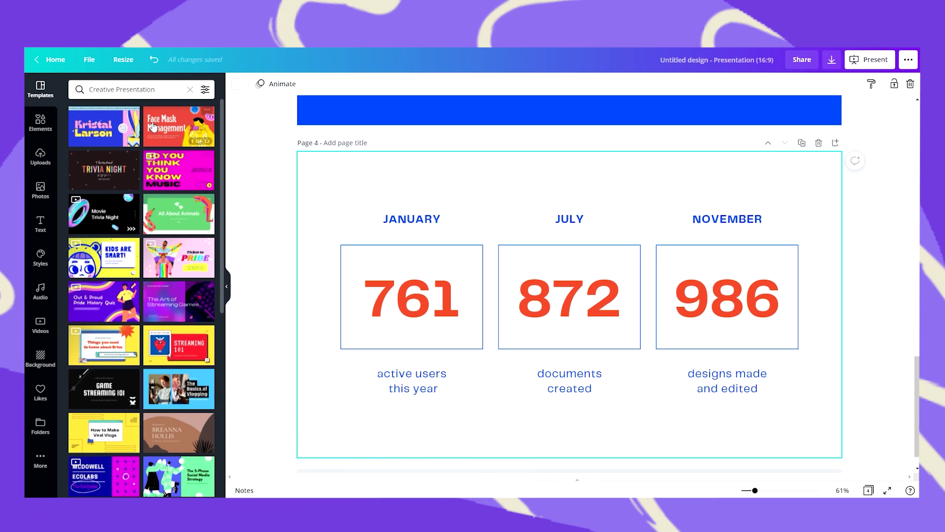
click(155, 118)
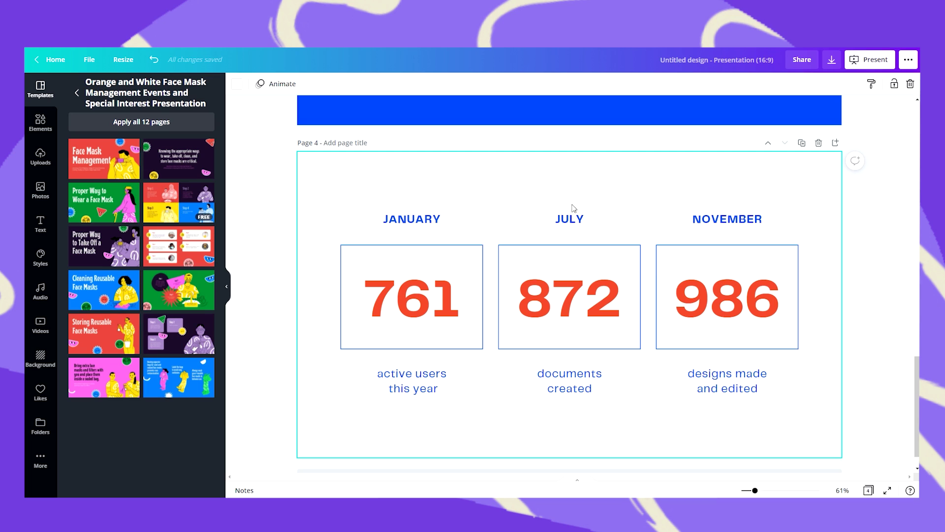
click(836, 143)
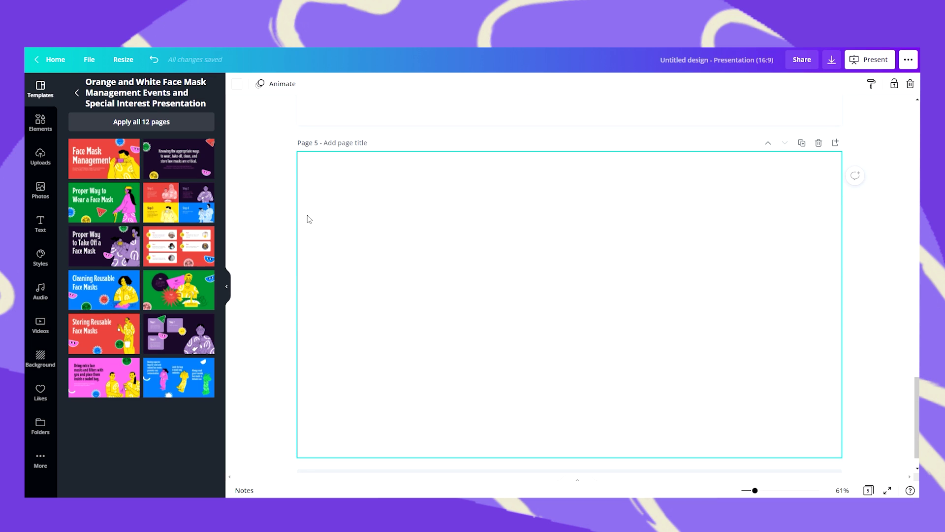
click(174, 200)
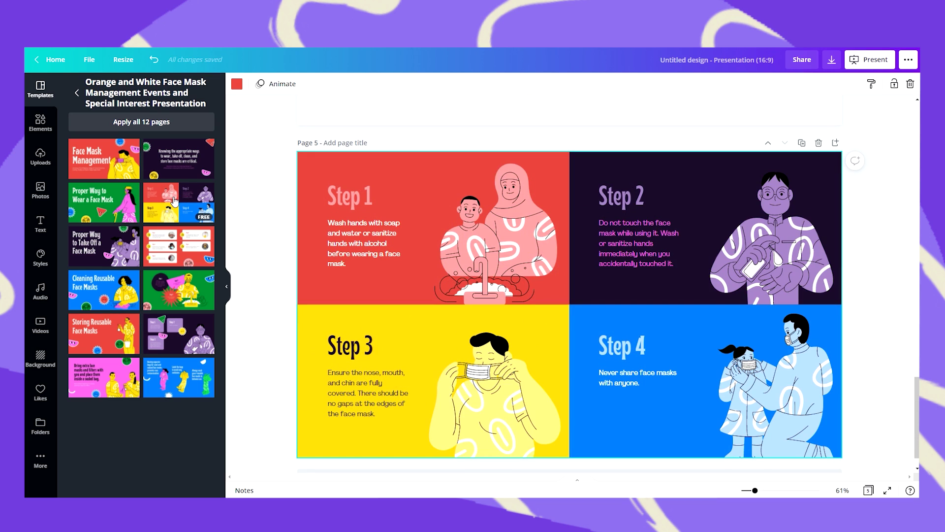
click(77, 93)
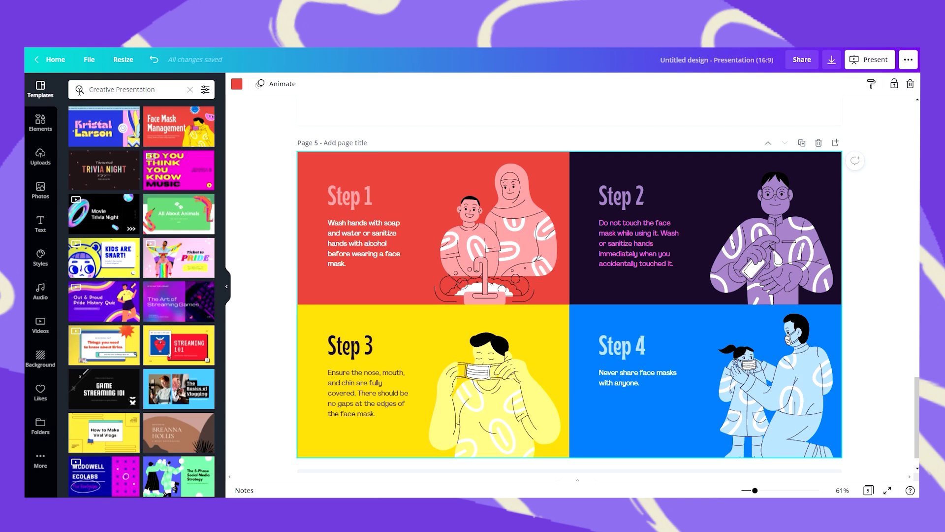
- Fill pages 6 and 7 with the Blue and White startup template's cover and MVP pyramid slides
click(190, 89)
scroll(181, 356, down, 10)
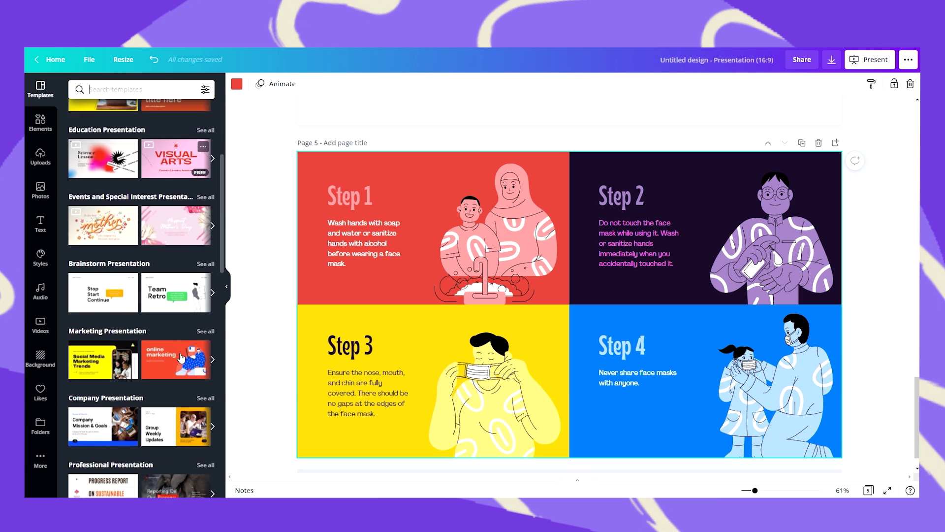
scroll(180, 355, down, 4)
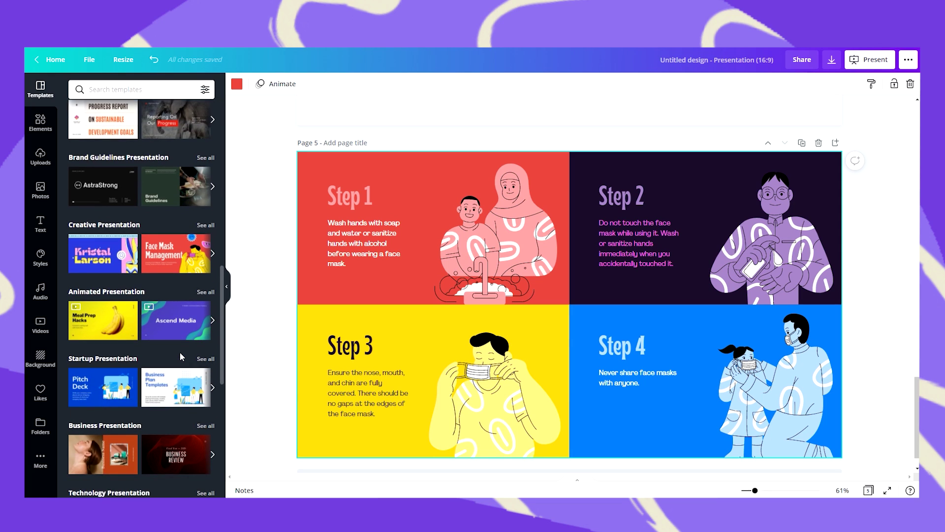
scroll(180, 356, down, 1)
click(204, 316)
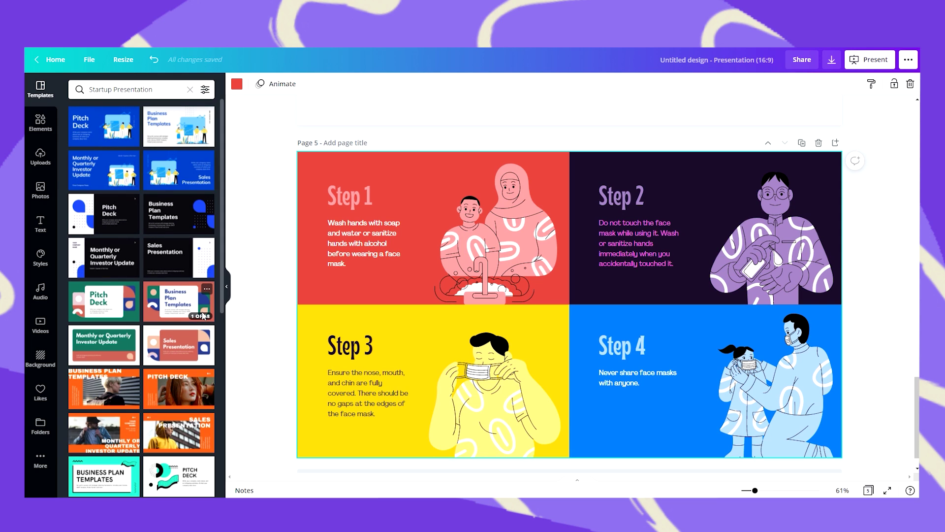
click(836, 142)
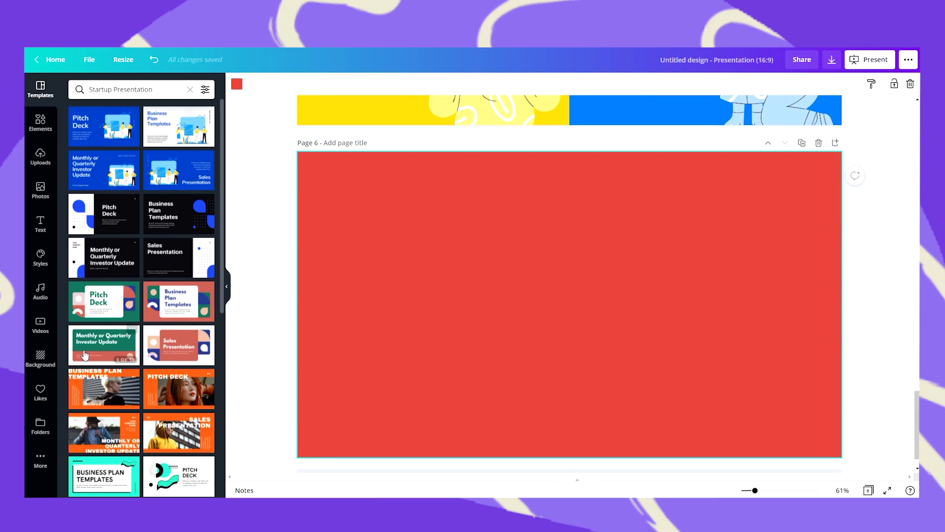
click(180, 130)
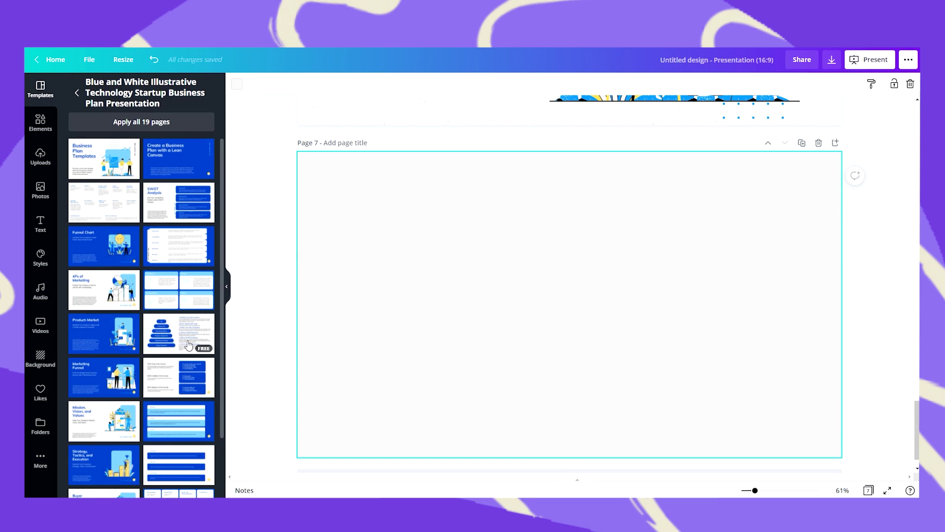
click(188, 344)
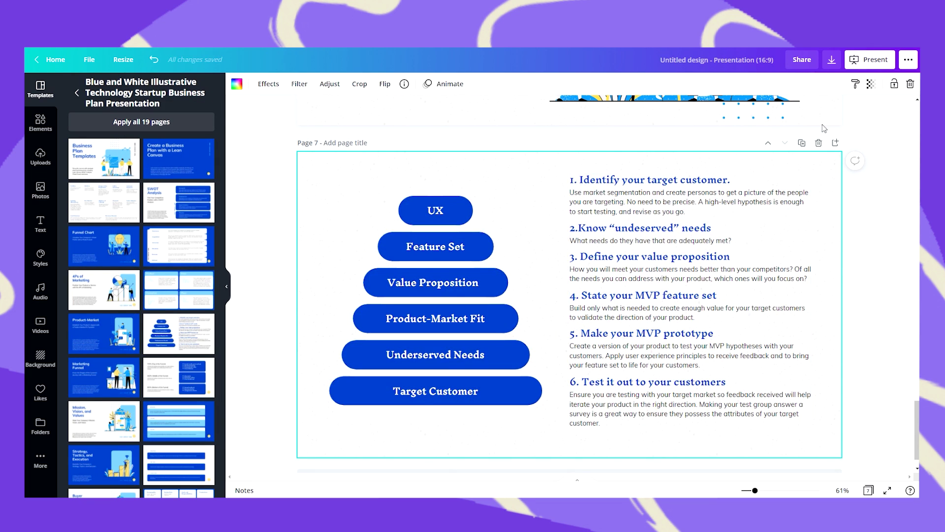
- Review all seven pages in grid view, then select the title slide's red background
click(869, 491)
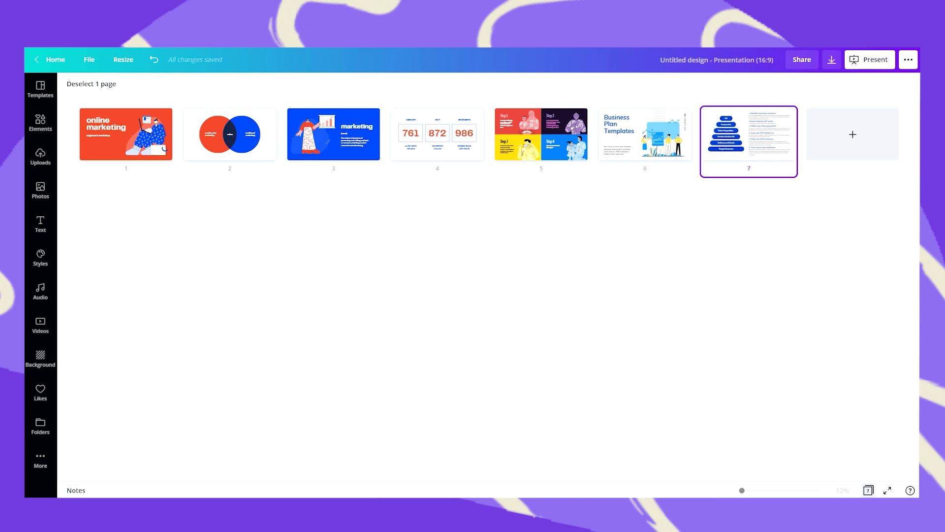
click(869, 491)
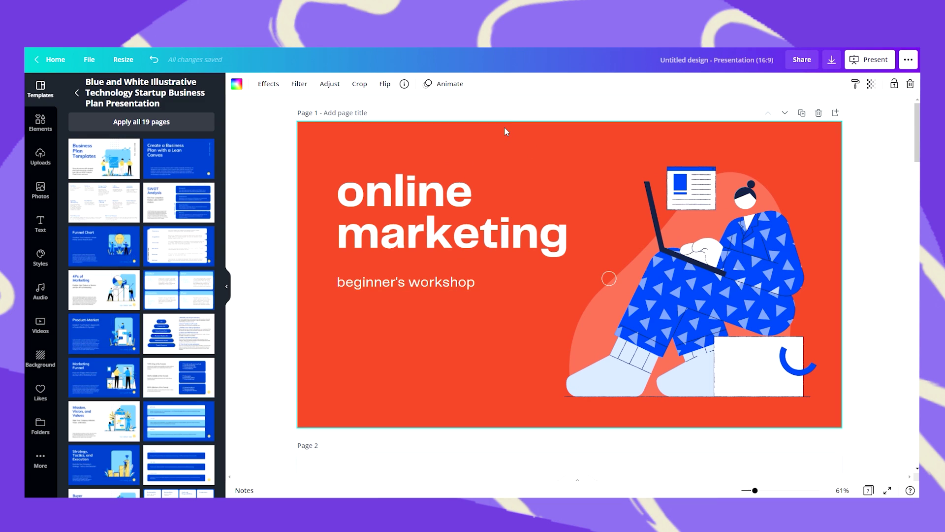
click(579, 485)
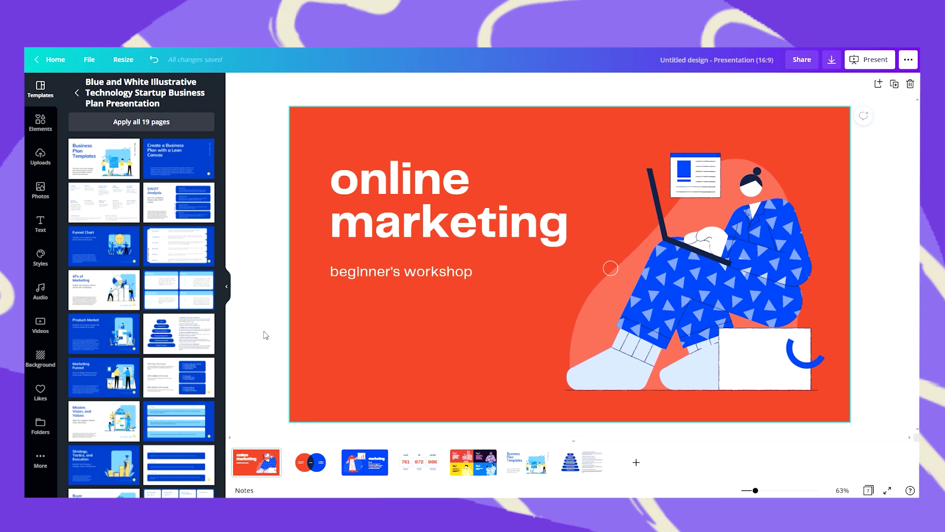
click(333, 343)
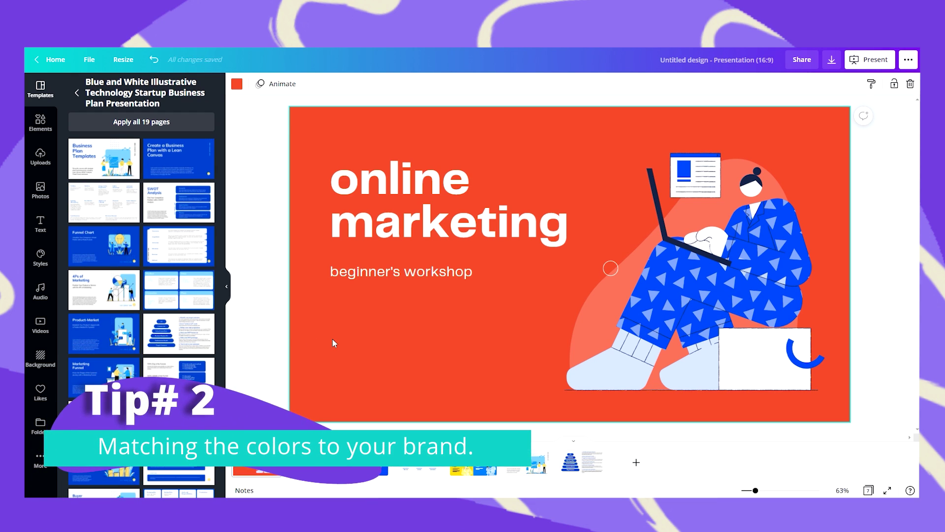
- Change the red background to yellow on every slide with Change all
click(236, 88)
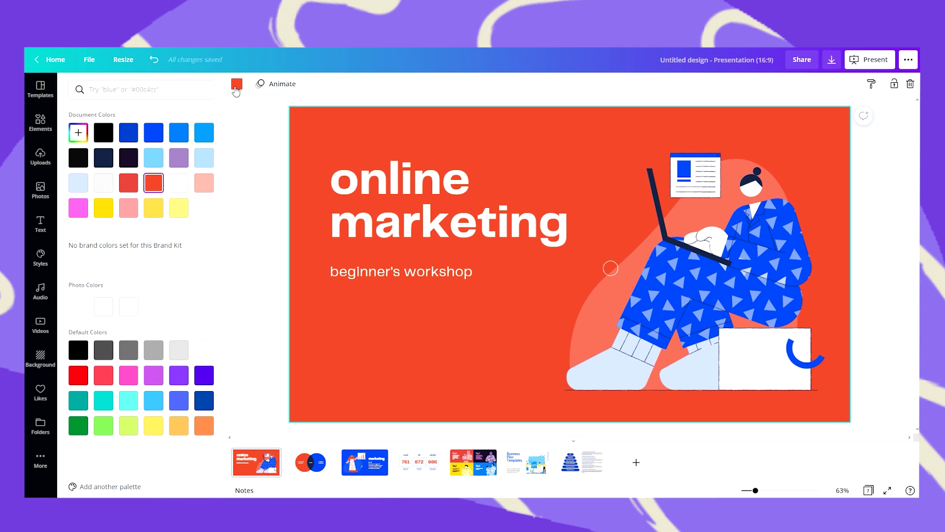
click(104, 213)
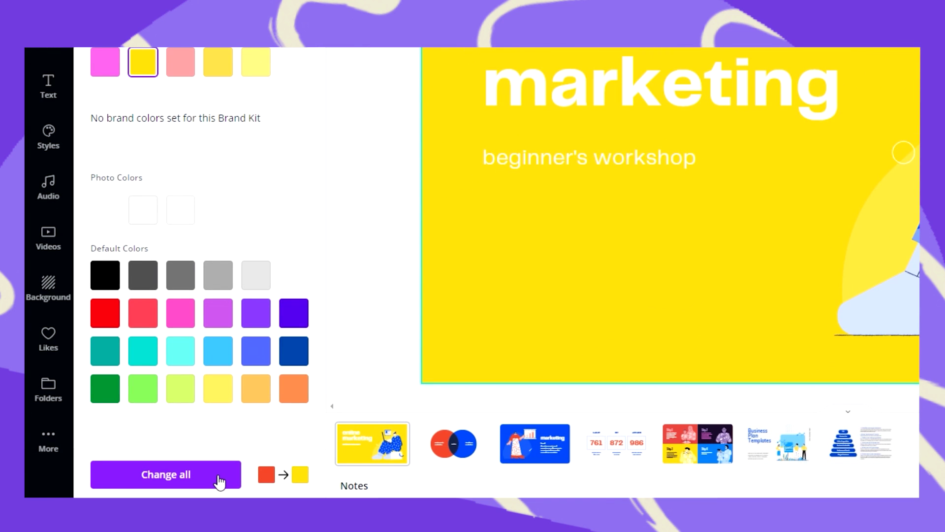
click(219, 482)
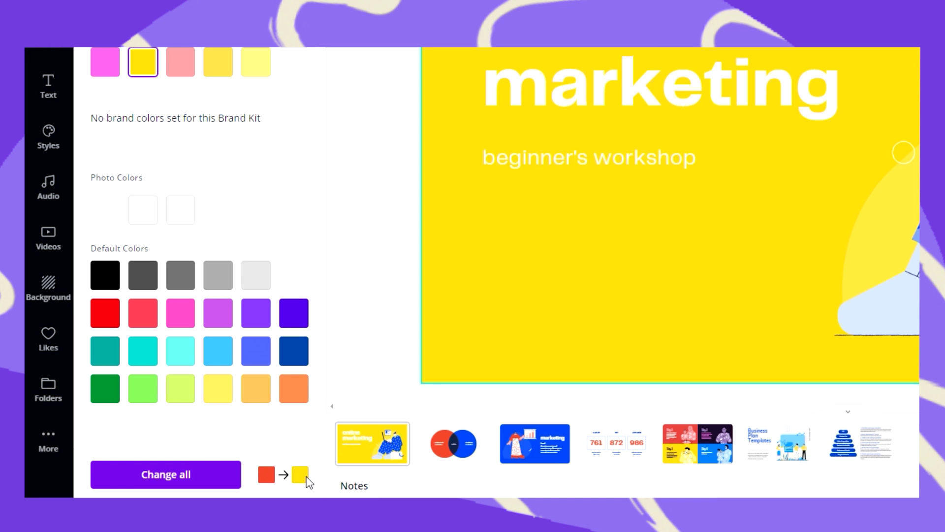
click(211, 476)
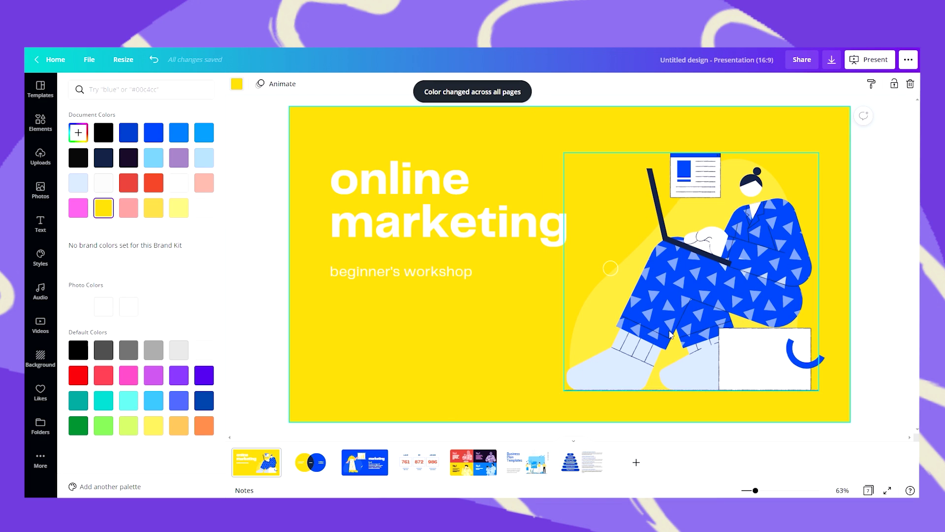
- Change the seated illustration's blue to black across all slides
click(737, 290)
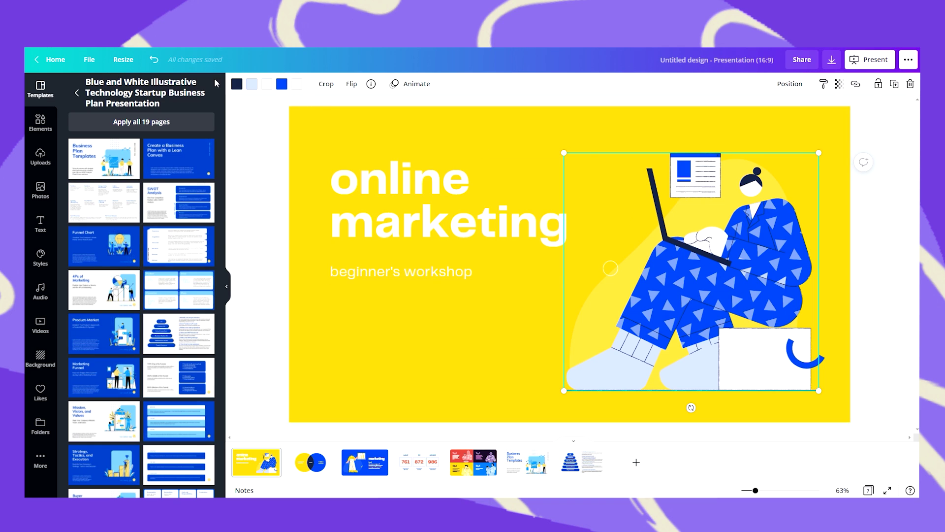
click(282, 85)
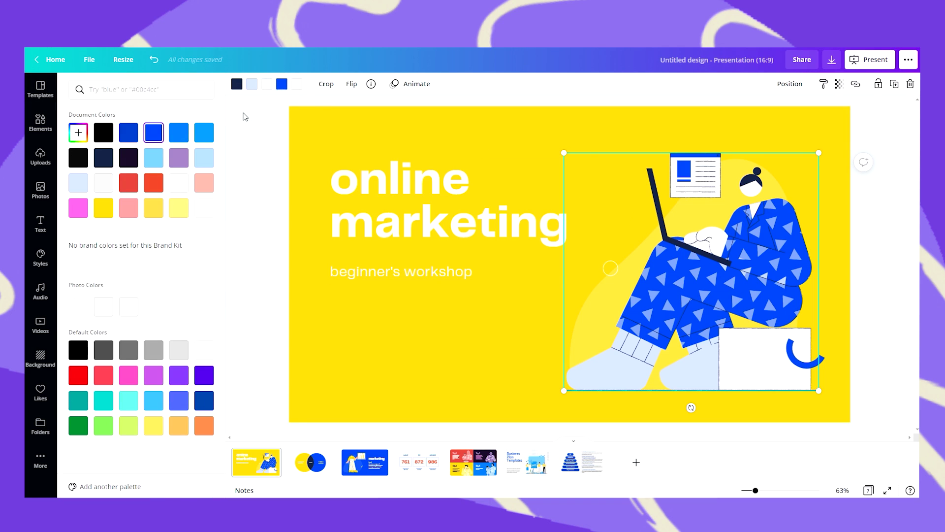
click(103, 132)
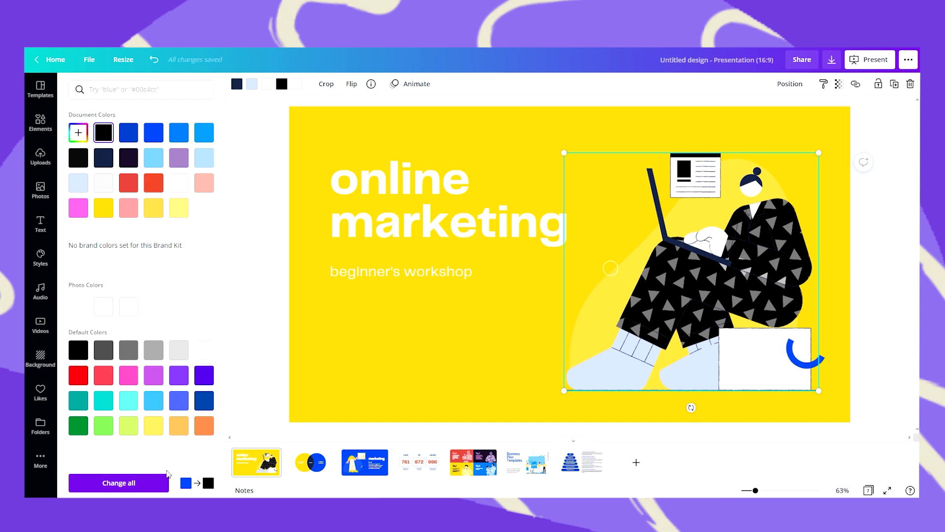
click(142, 485)
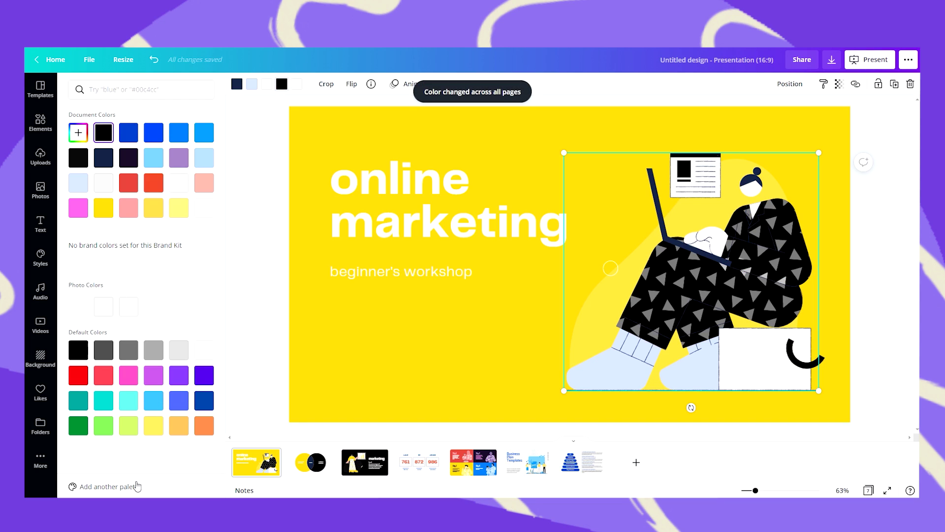
- Step through the slides to reach the Step 1–4 slide on page 5
click(304, 467)
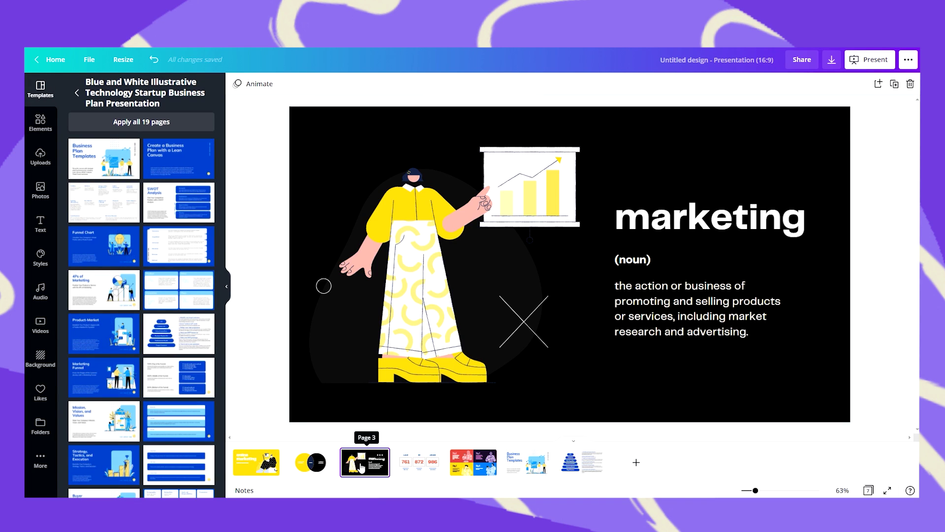
click(315, 464)
click(248, 470)
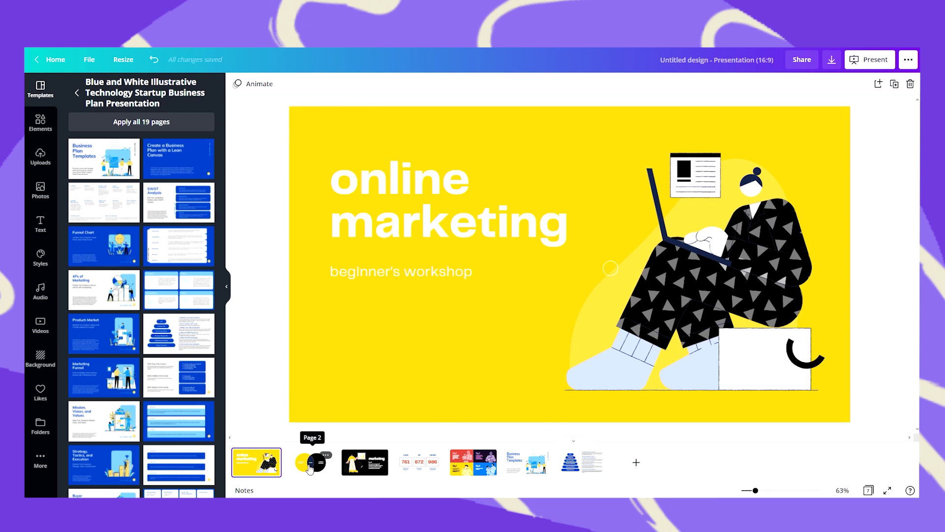
click(310, 465)
click(362, 469)
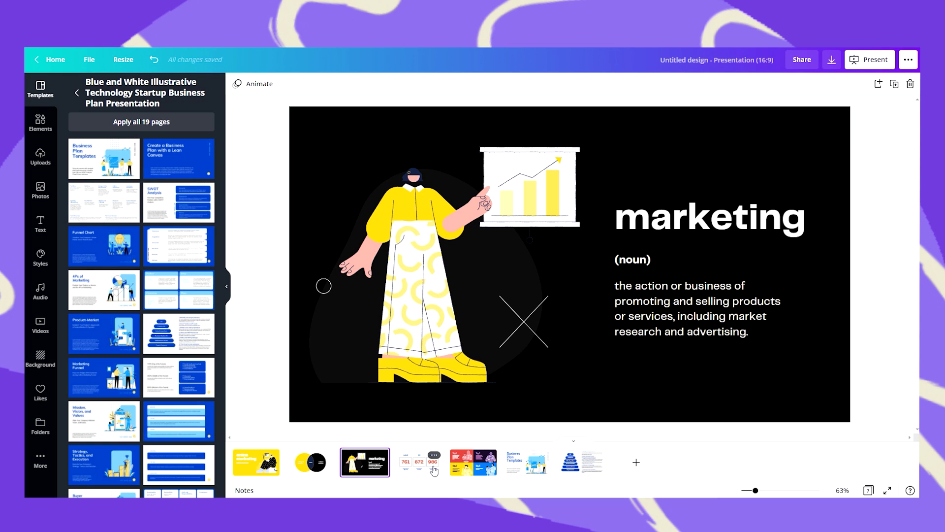
click(419, 462)
click(473, 462)
- Select each Step panel in turn, undoing an accidental drag of the Step 3 panel
click(417, 133)
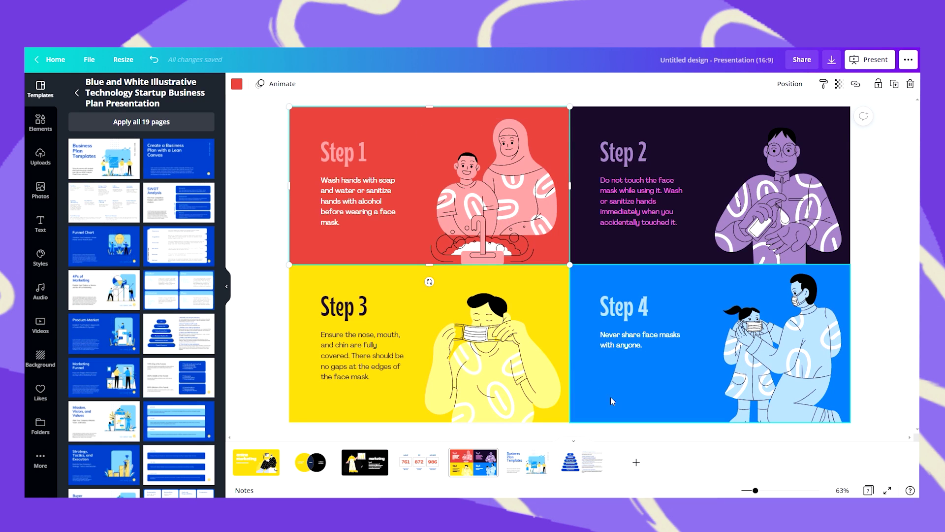
click(594, 123)
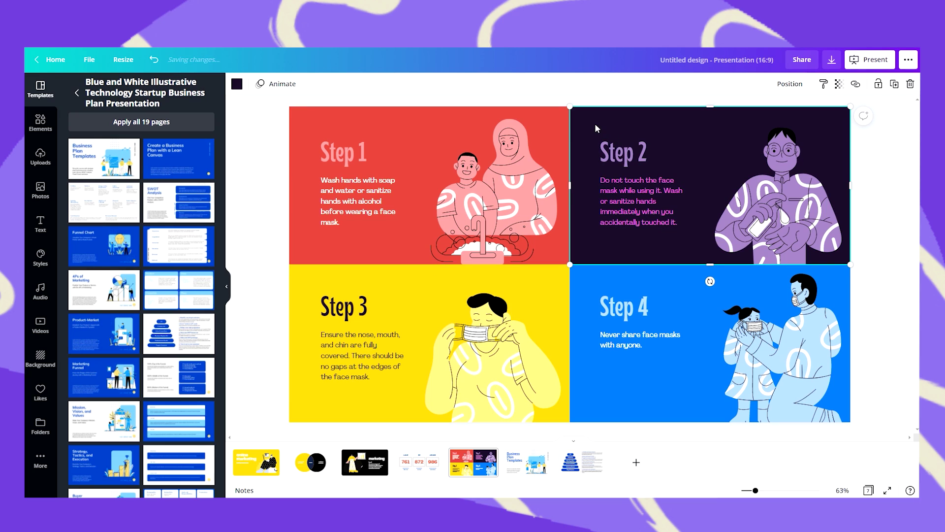
click(590, 273)
click(550, 285)
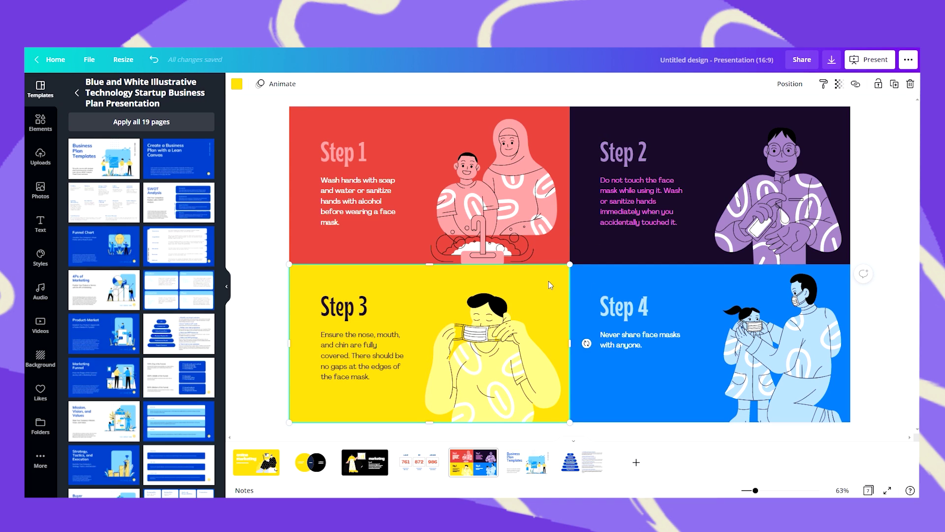
mouse_move(550, 285)
mouse_down()
mouse_move(510, 291)
mouse_move(551, 278)
mouse_up()
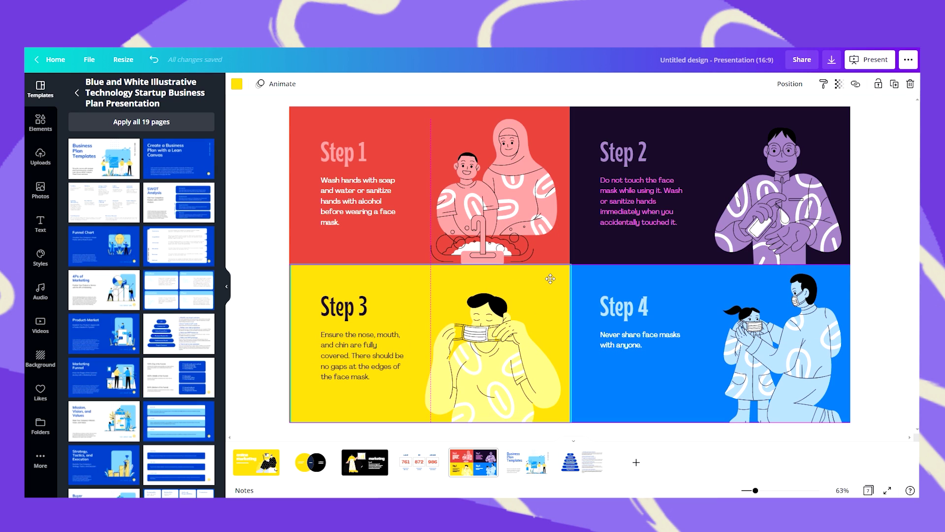
key(ctrl+z)
- Colour the Step 1 panel yellow, Steps 2 and 3 black, and Step 4 white
click(305, 115)
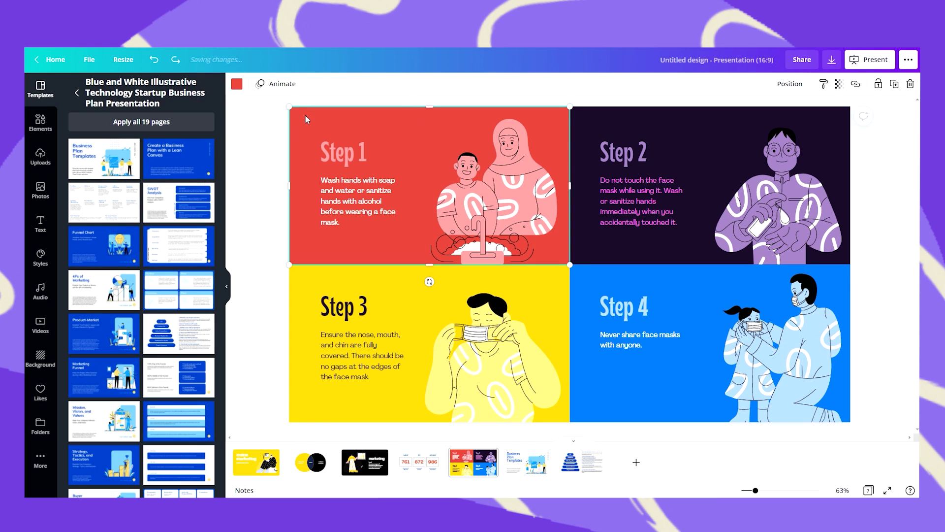
click(237, 83)
click(103, 207)
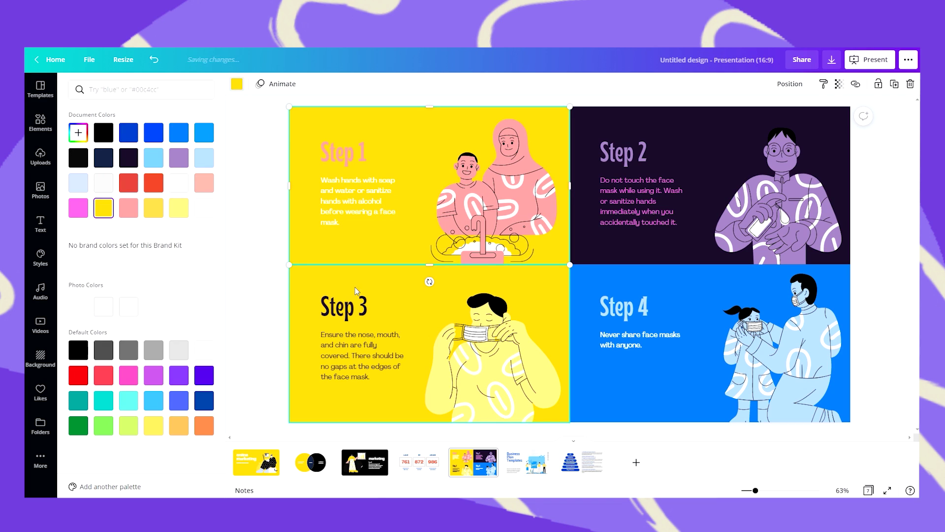
click(677, 131)
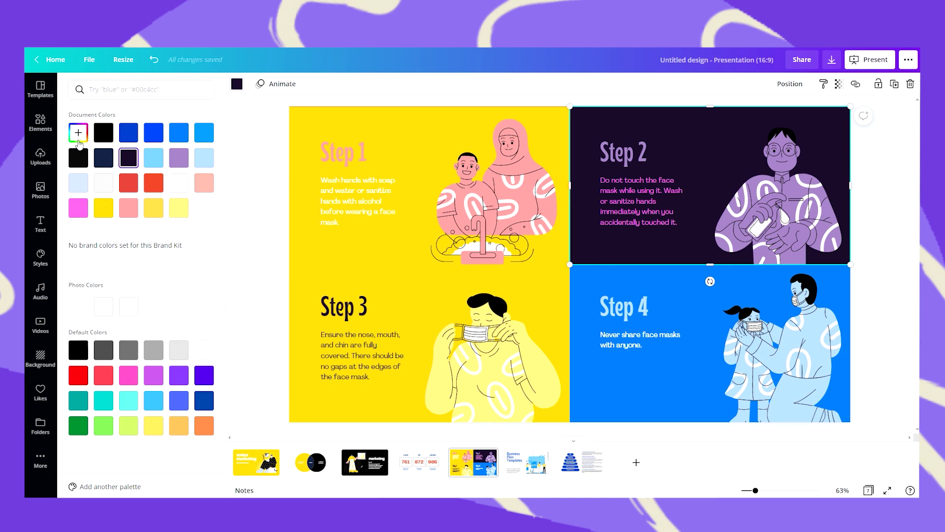
click(104, 133)
click(672, 283)
click(204, 208)
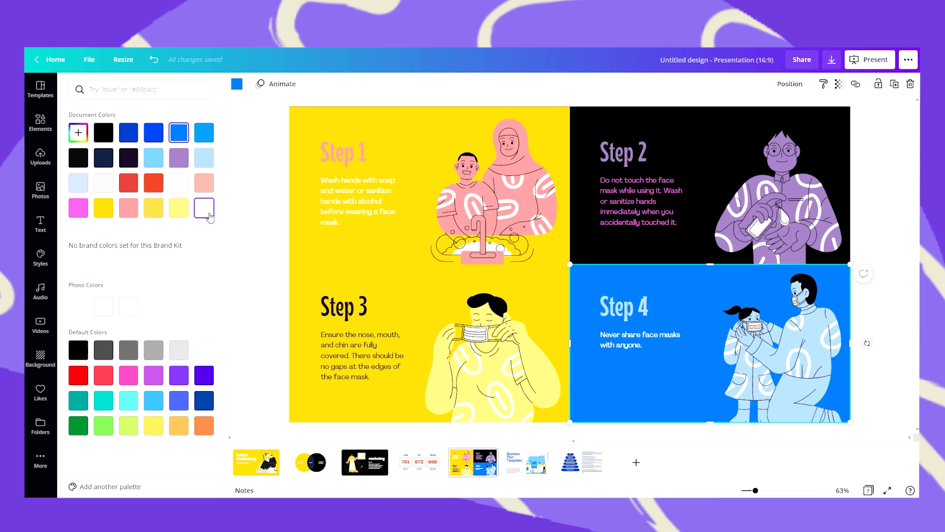
click(336, 275)
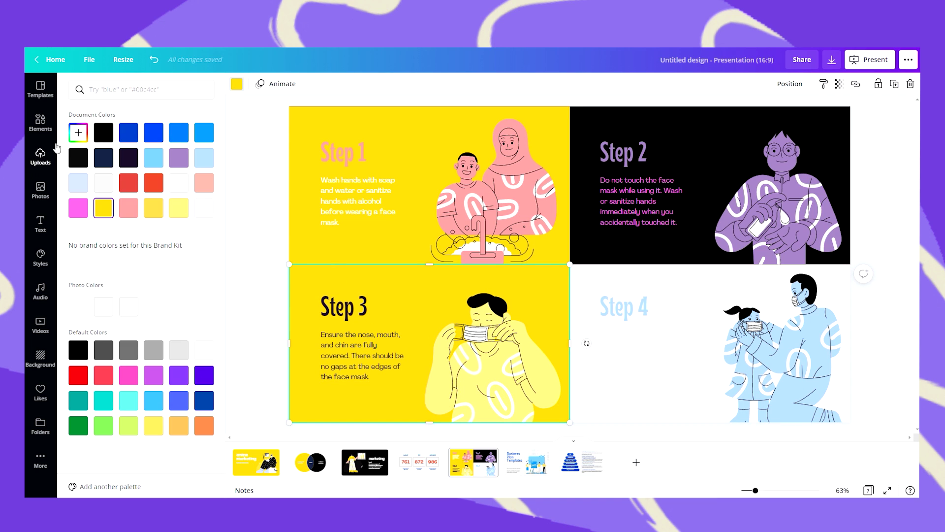
click(104, 132)
click(299, 263)
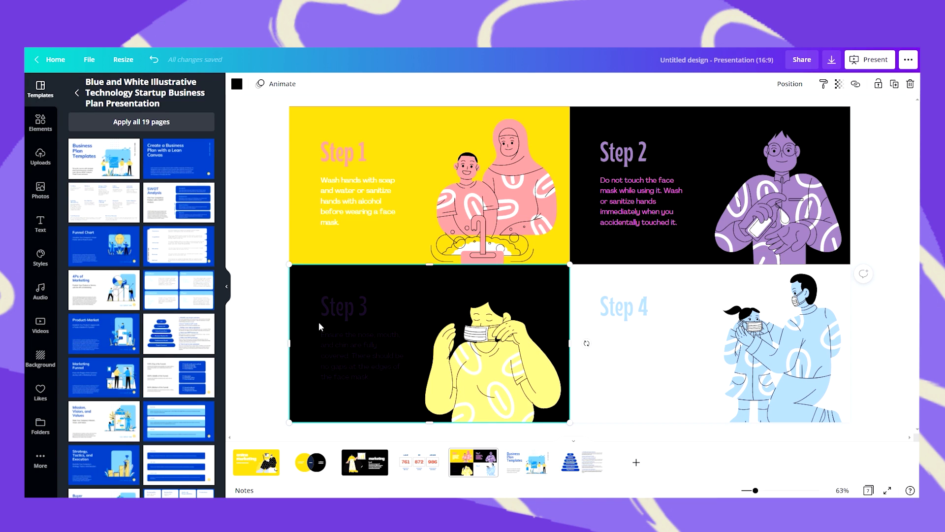
- Make the backgrounds of the Business Plan Templates slide and the pyramid slide yellow
click(522, 467)
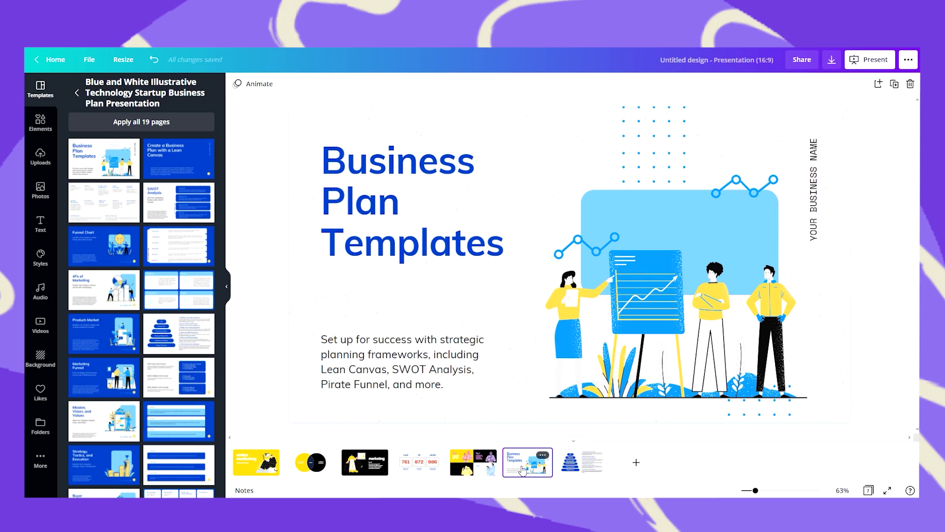
click(436, 122)
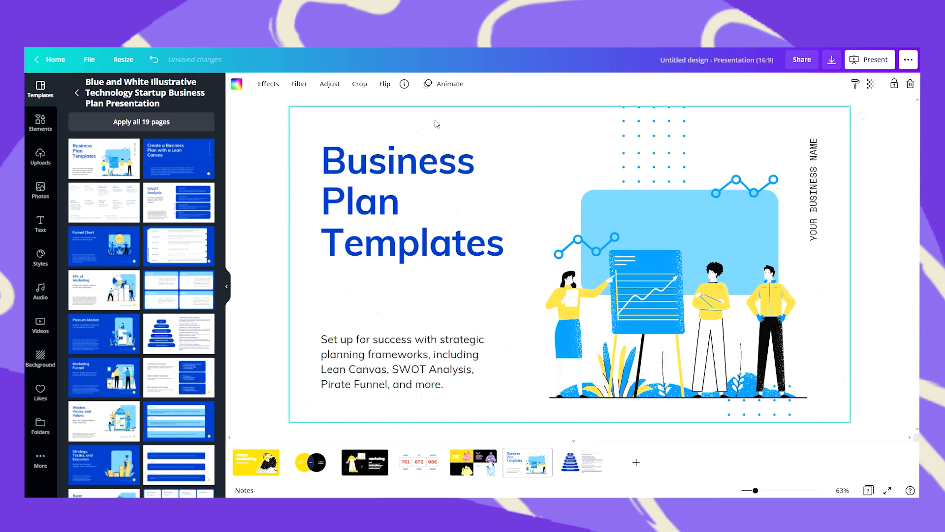
click(237, 85)
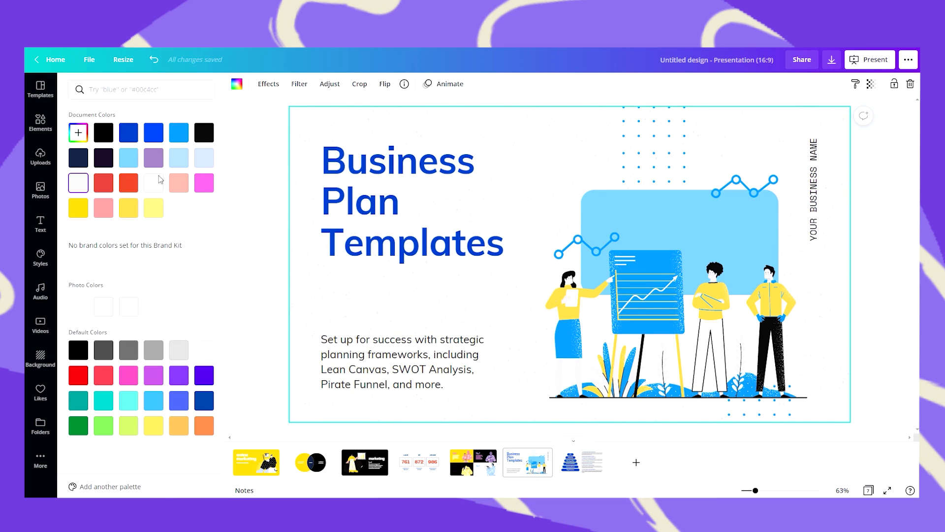
click(132, 213)
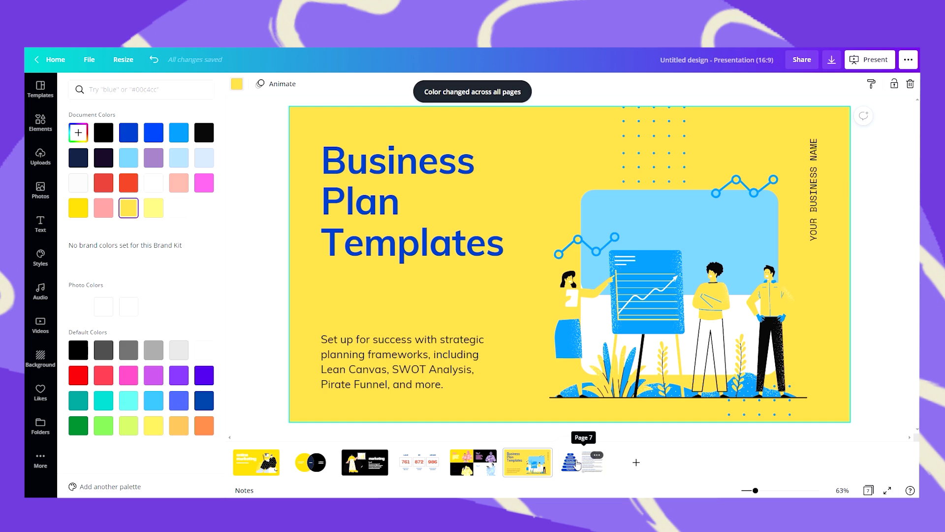
click(577, 463)
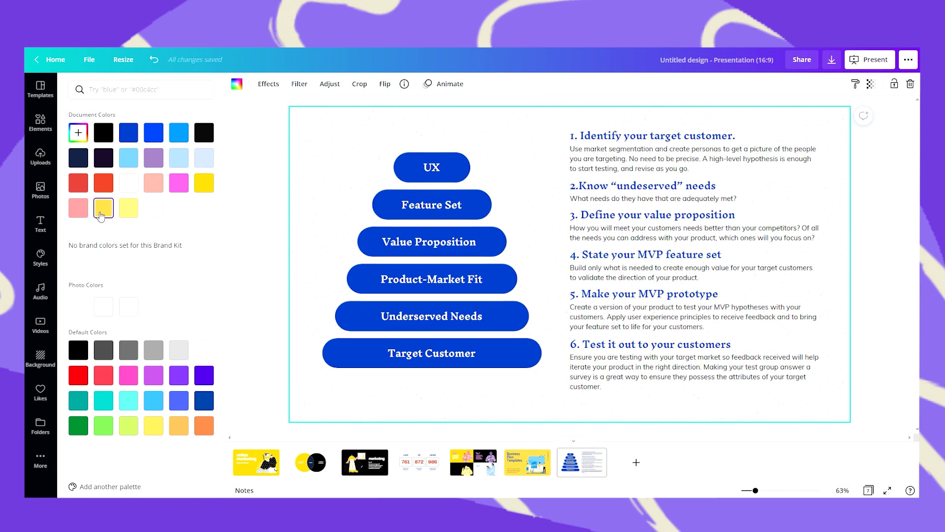
click(101, 216)
- Marquee-select all six pyramid pills and turn them black
click(396, 204)
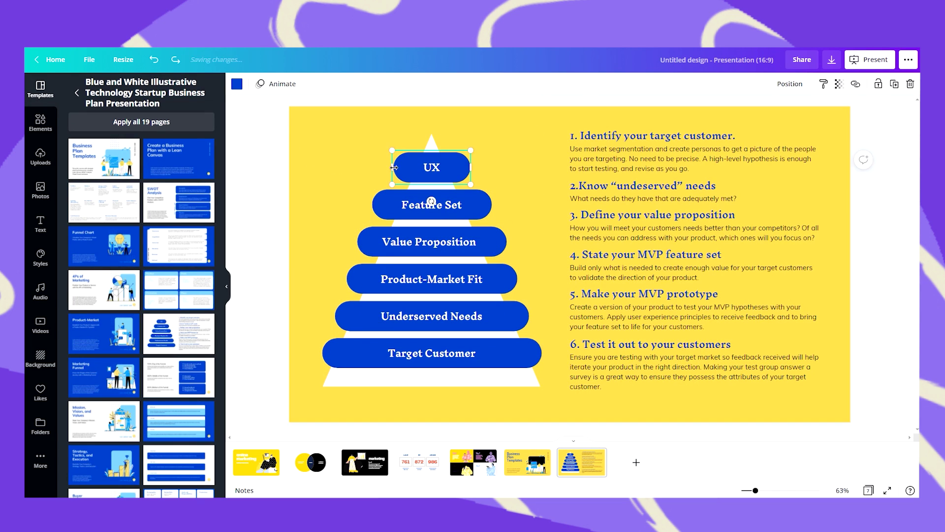
click(367, 249)
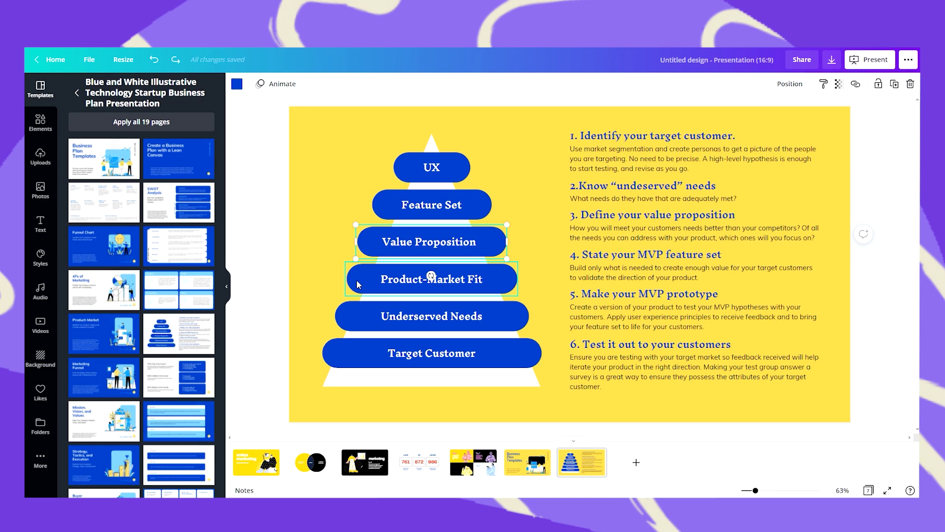
click(251, 147)
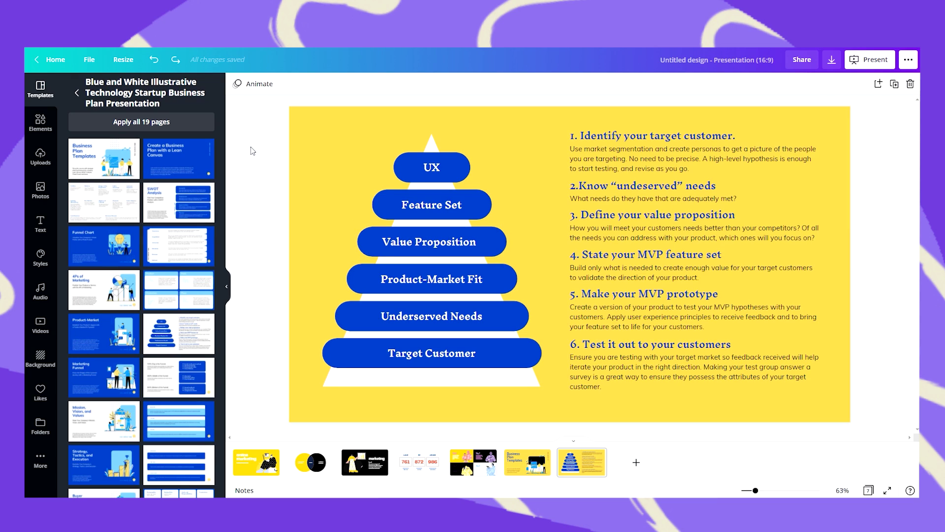
drag(250, 147, 522, 389)
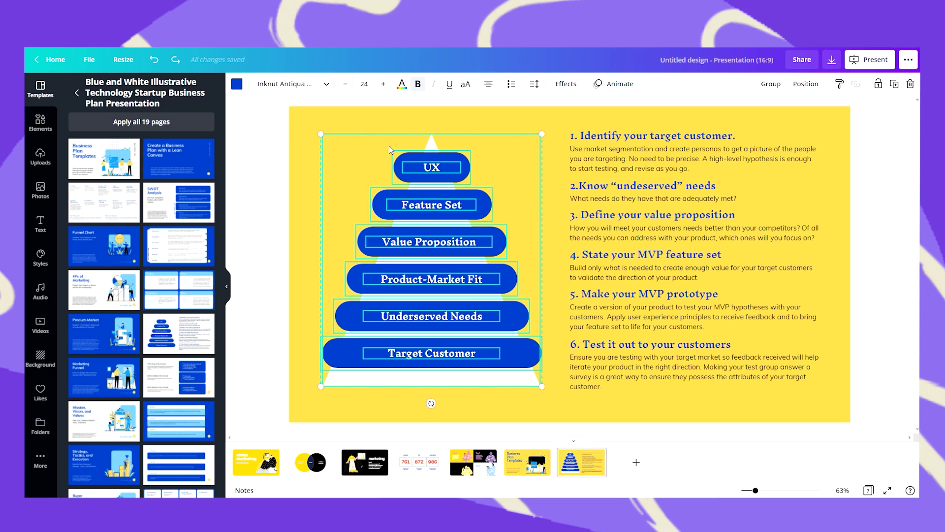
click(236, 85)
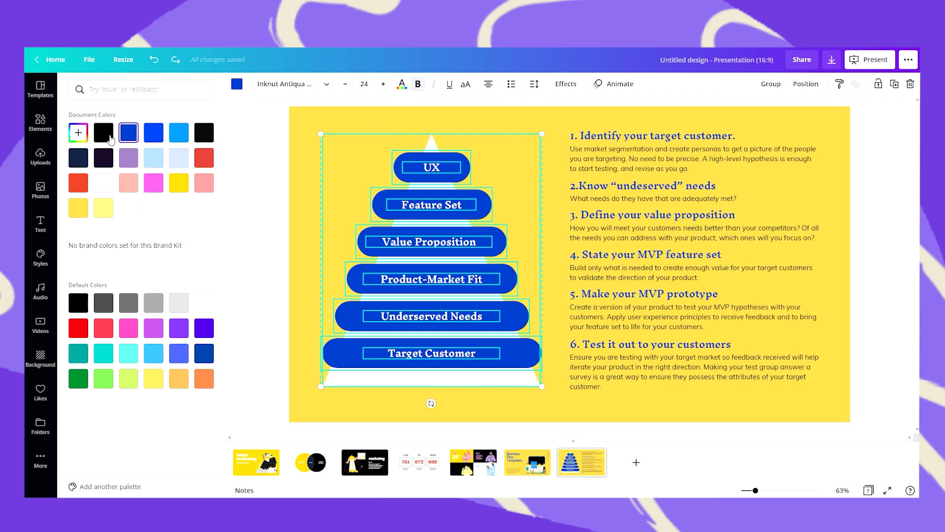
click(104, 133)
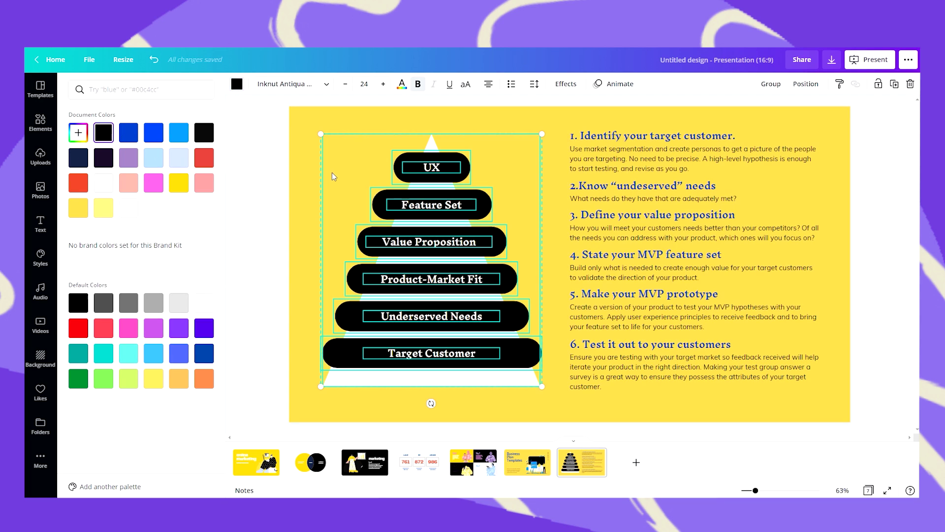
click(254, 153)
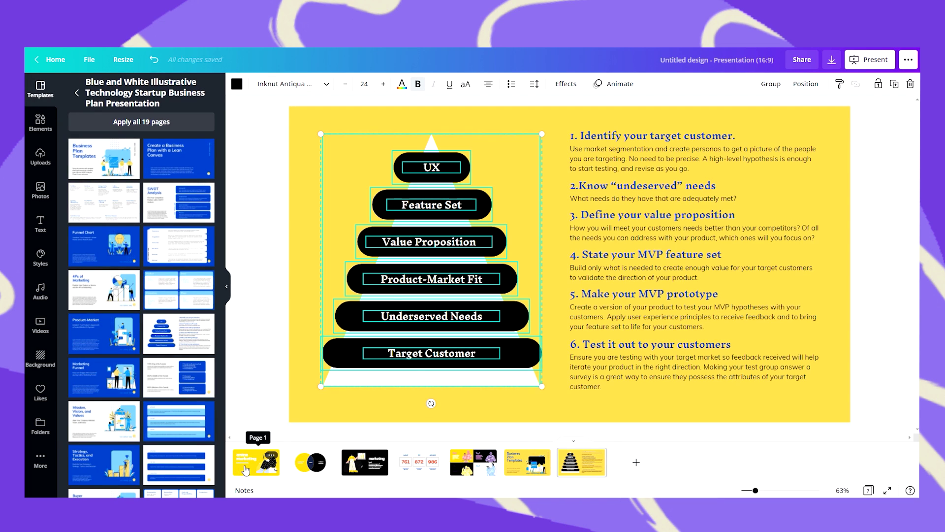
- Recolour the page 5 step illustrations white and black, with a yellow Step 4 background
click(473, 461)
click(778, 207)
click(252, 83)
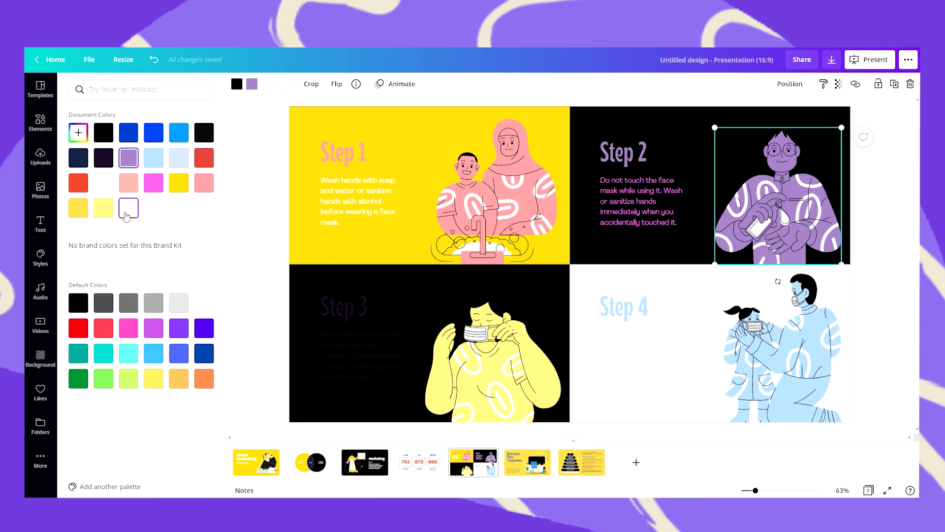
click(127, 210)
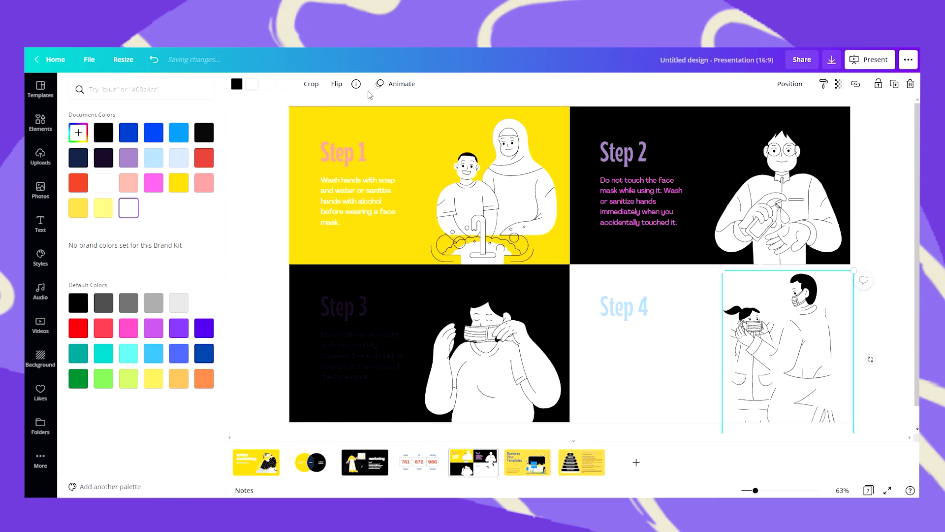
click(101, 133)
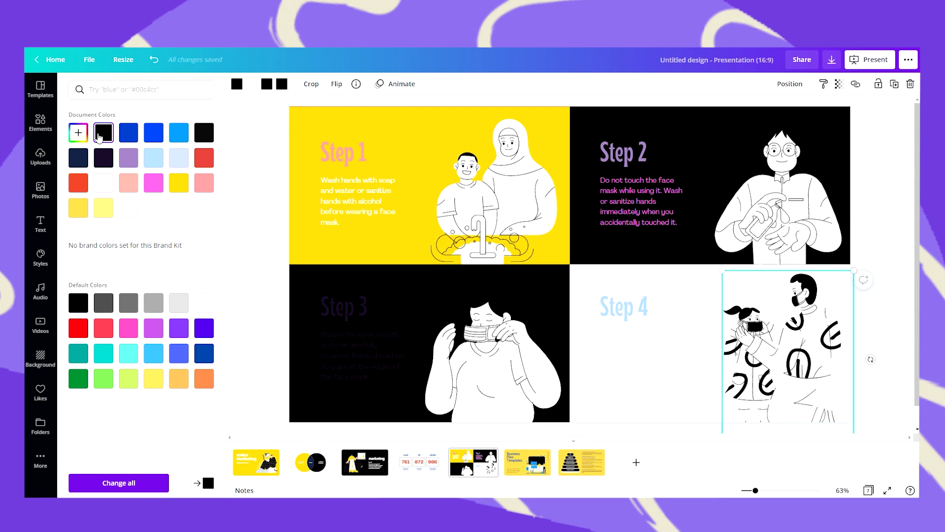
click(77, 208)
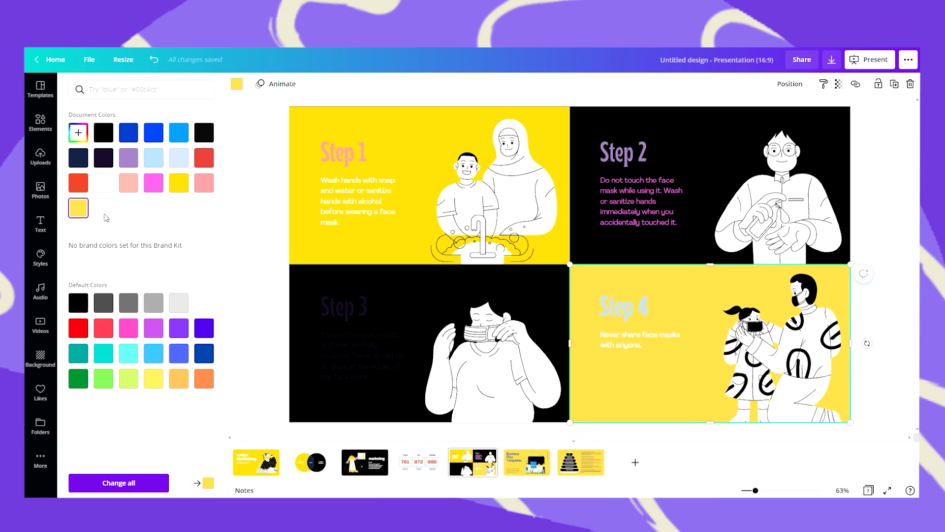
key(Escape)
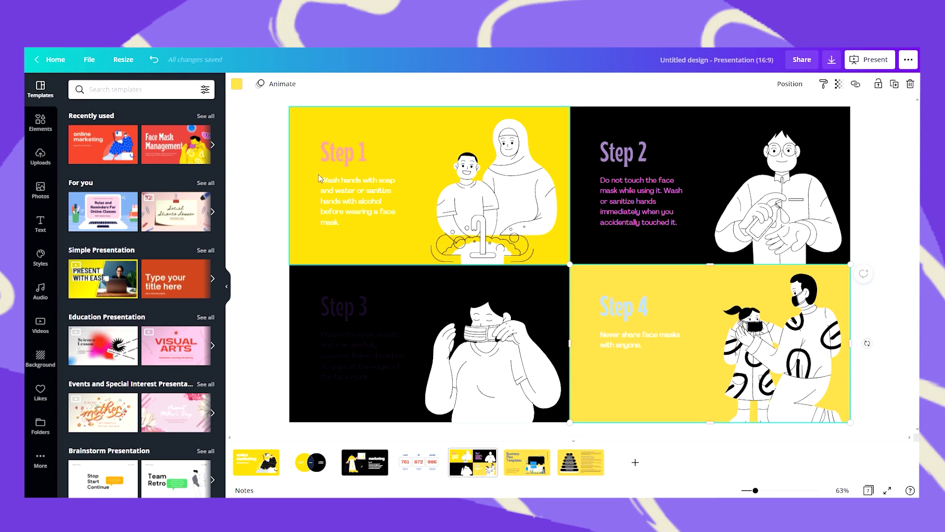
- On page 6, turn the blue dot grids black on every page and both line charts white
click(512, 465)
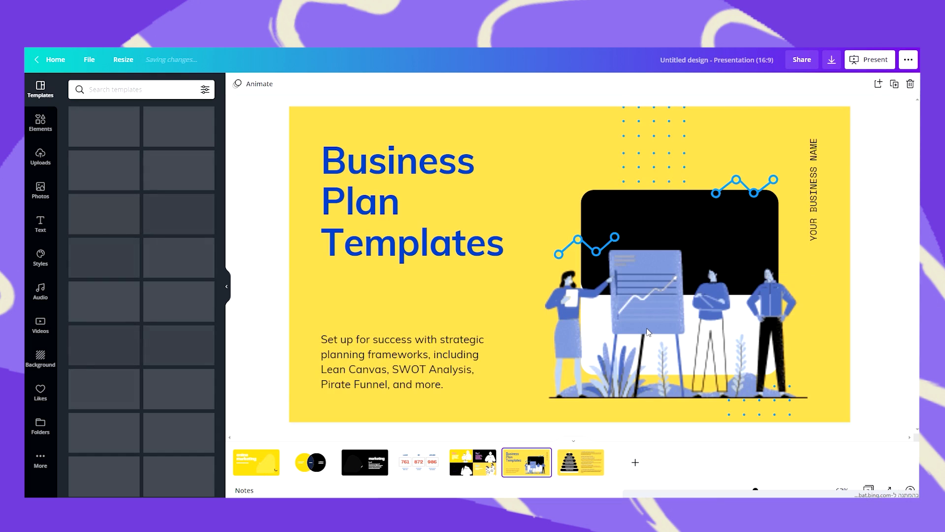
click(648, 332)
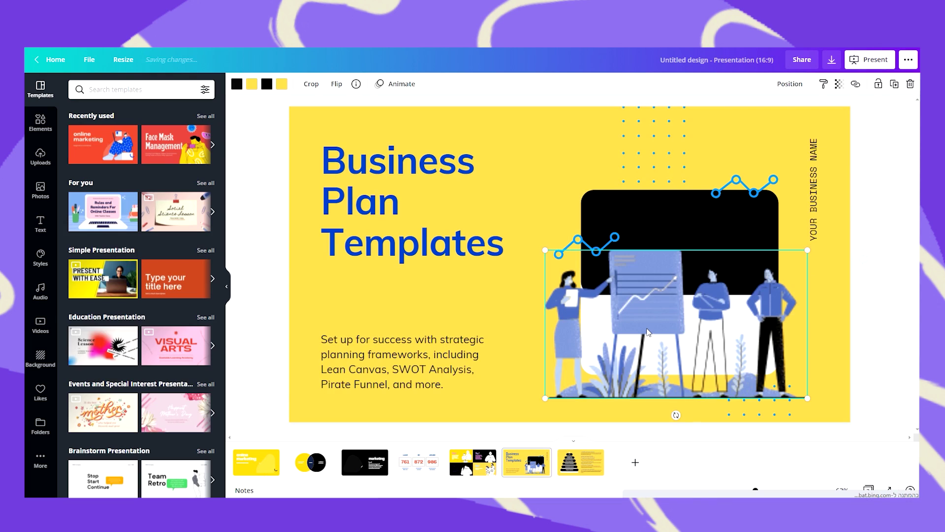
click(607, 242)
click(237, 87)
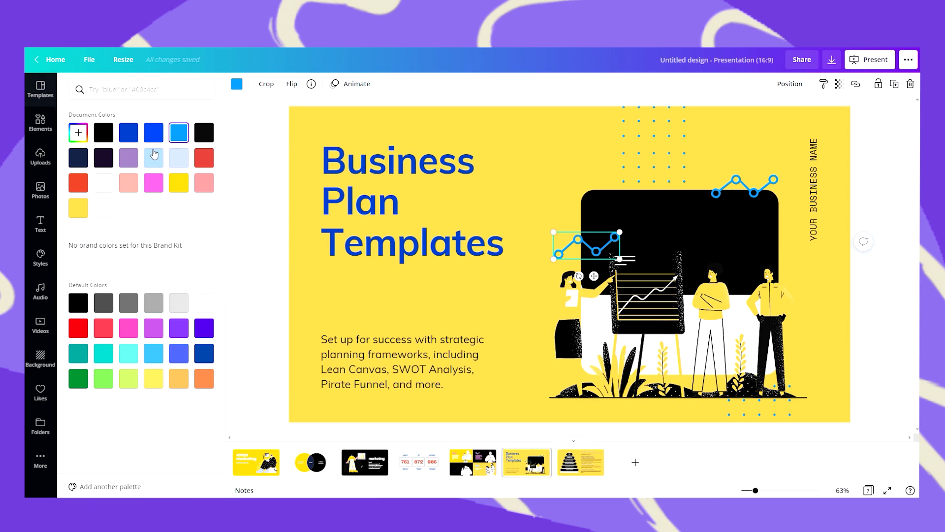
click(103, 133)
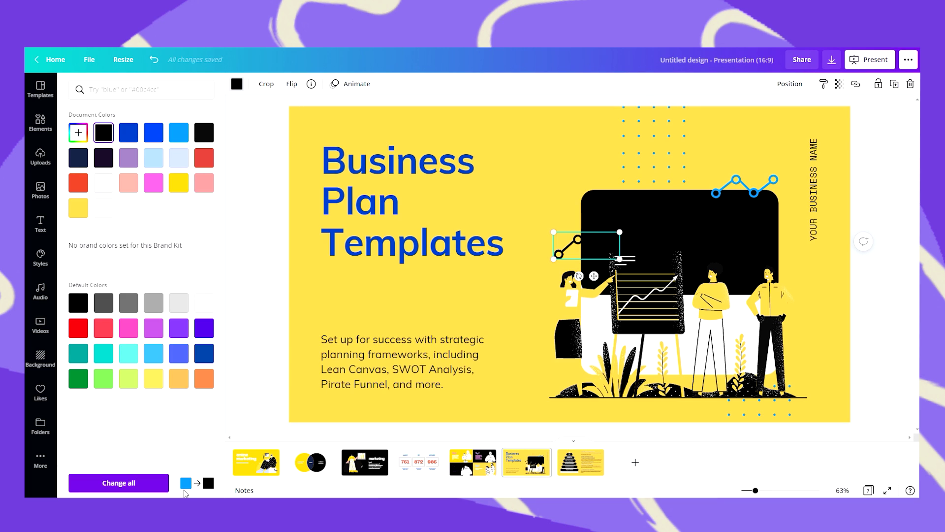
click(125, 484)
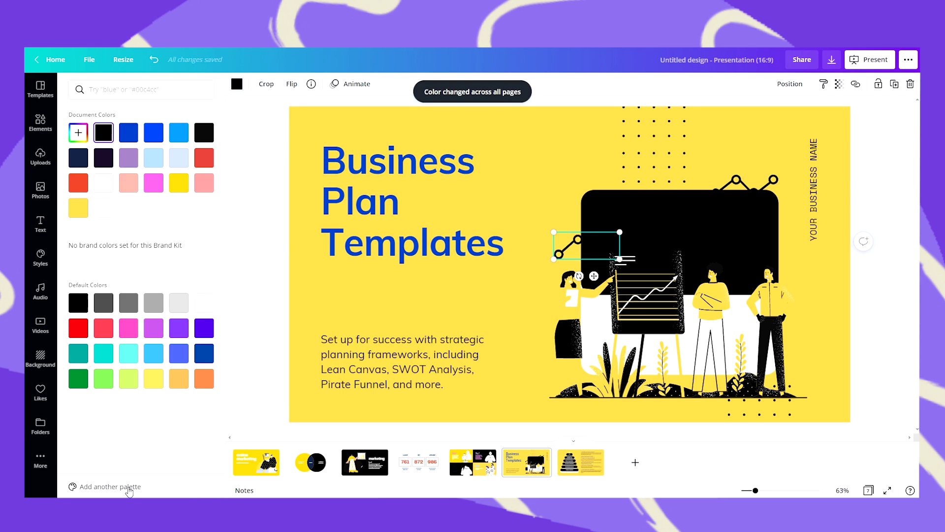
click(104, 207)
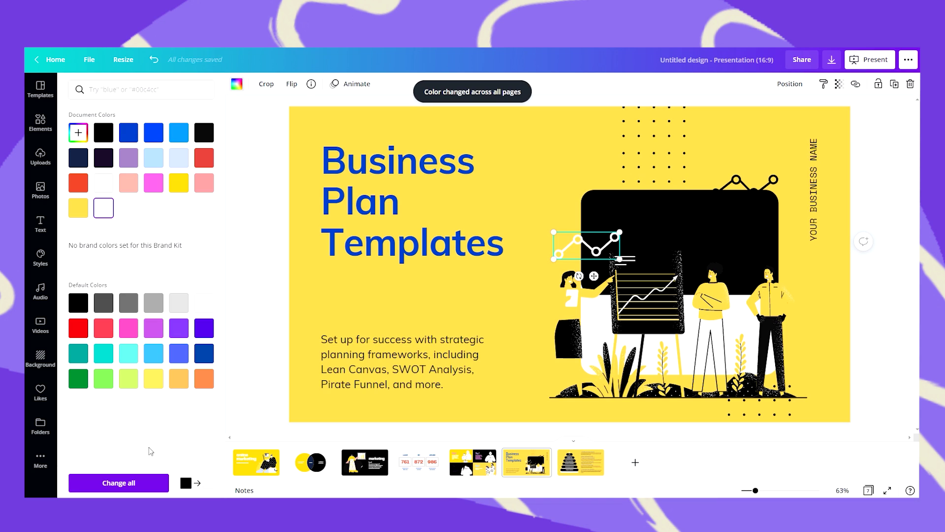
click(154, 60)
click(741, 187)
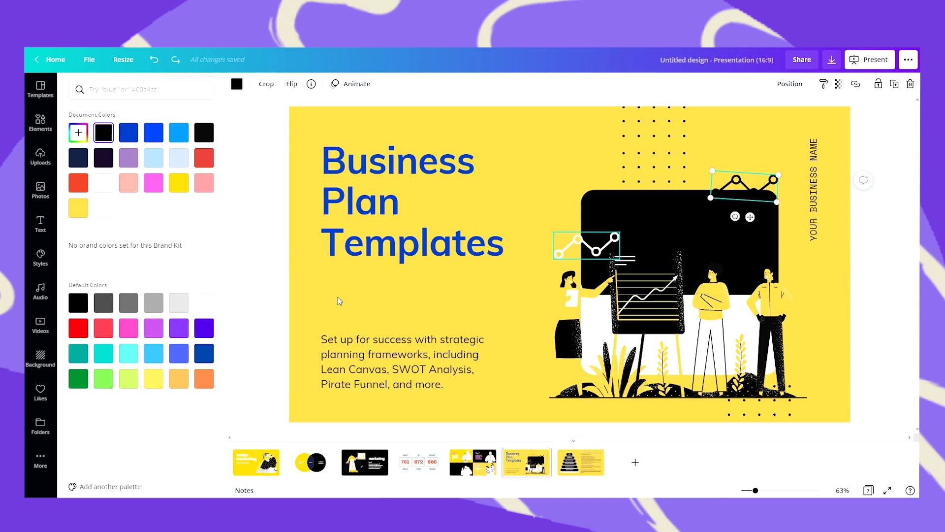
click(203, 302)
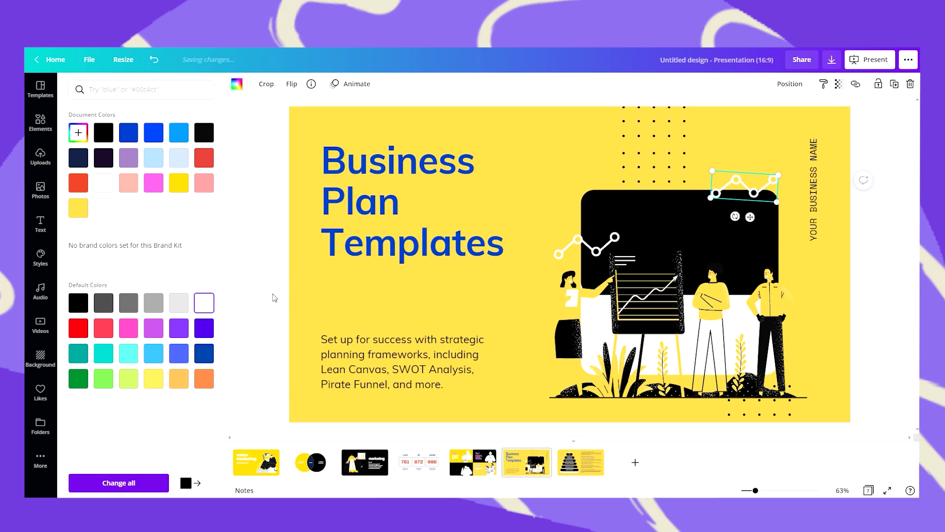
click(274, 297)
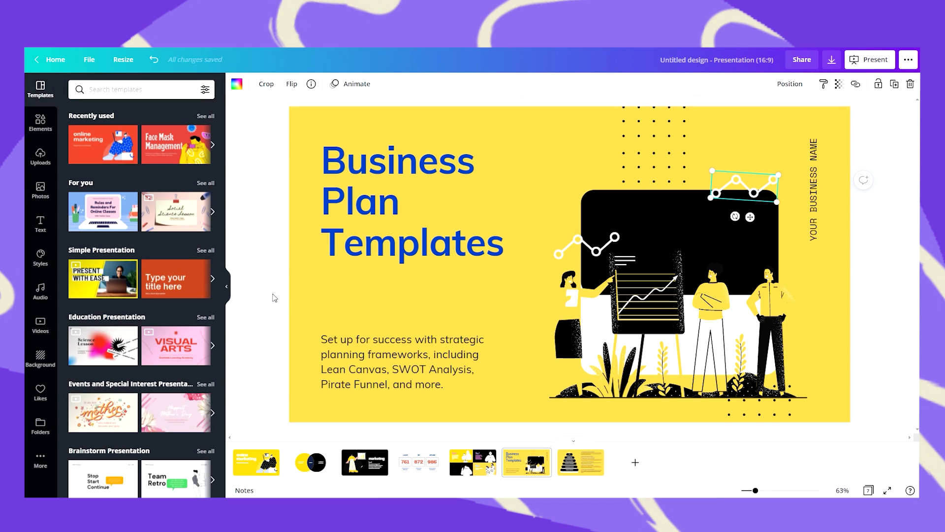
- Change the white online marketing heading and subtitle to black on every page
click(257, 470)
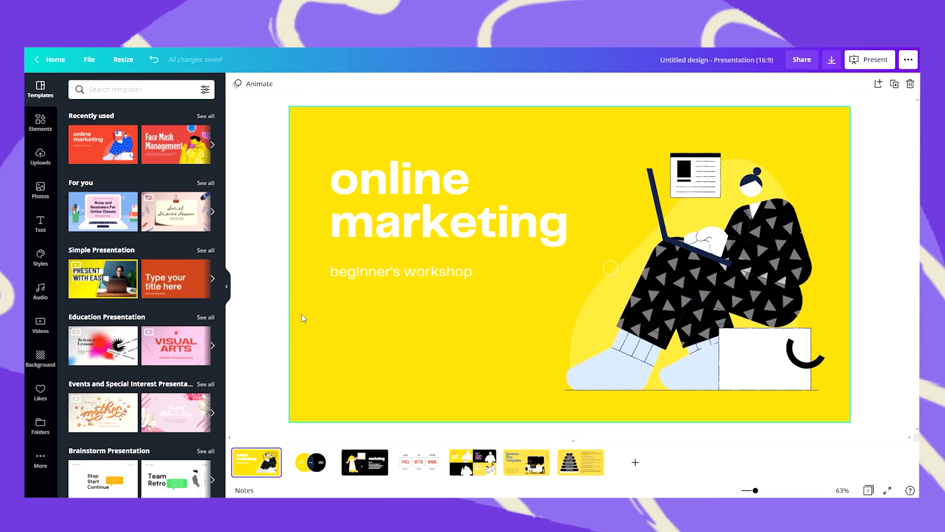
click(356, 238)
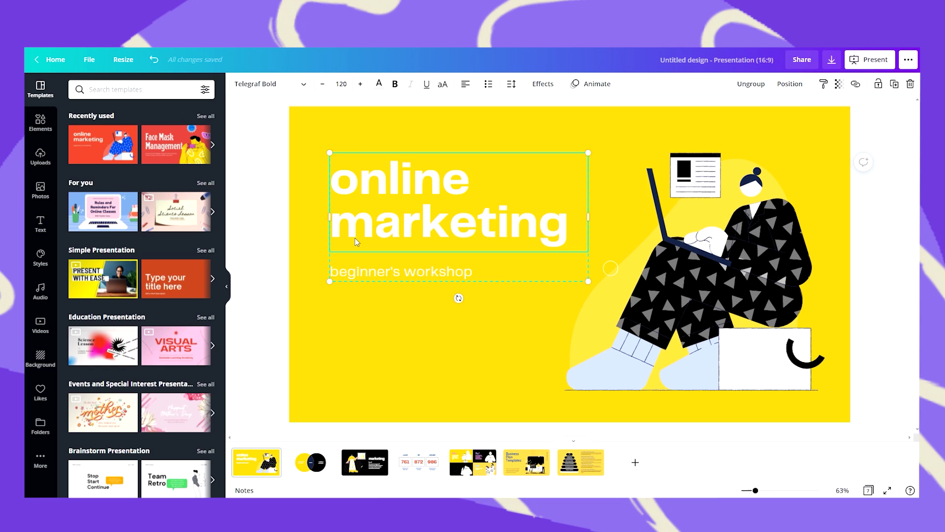
click(380, 88)
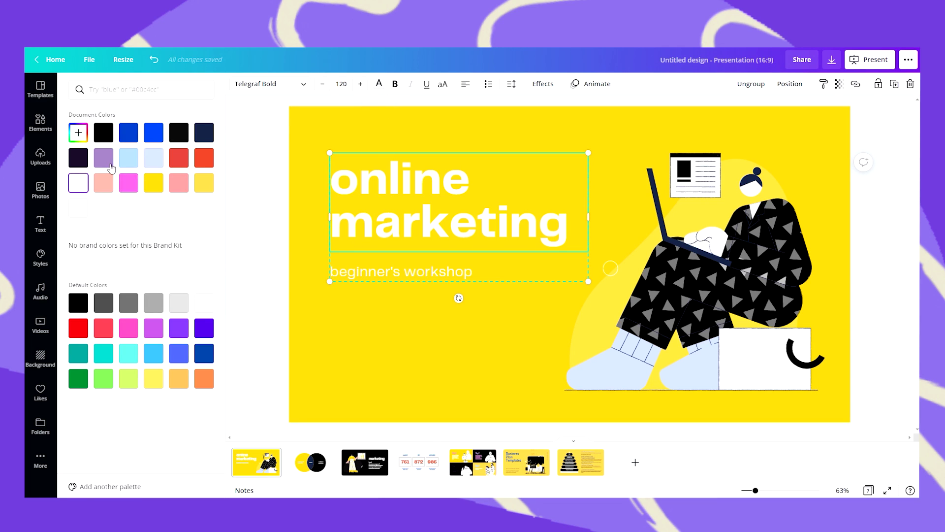
click(103, 133)
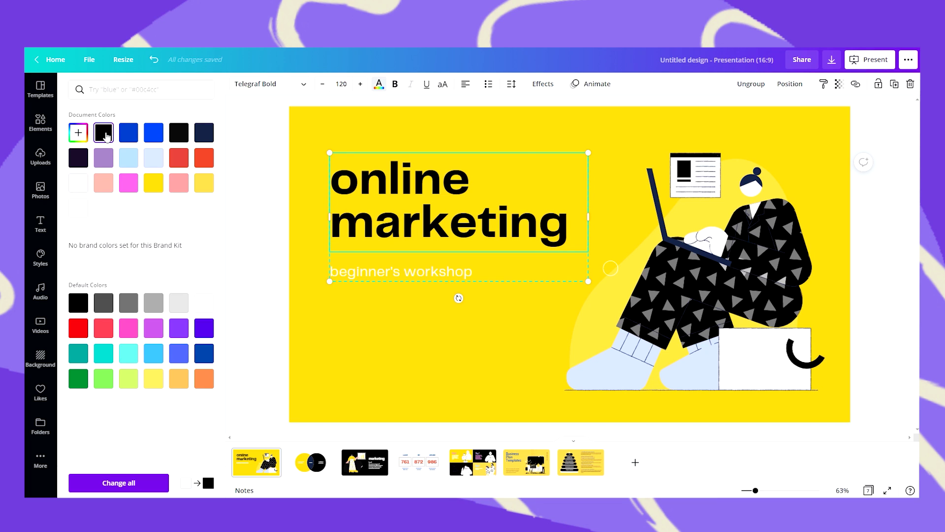
click(113, 484)
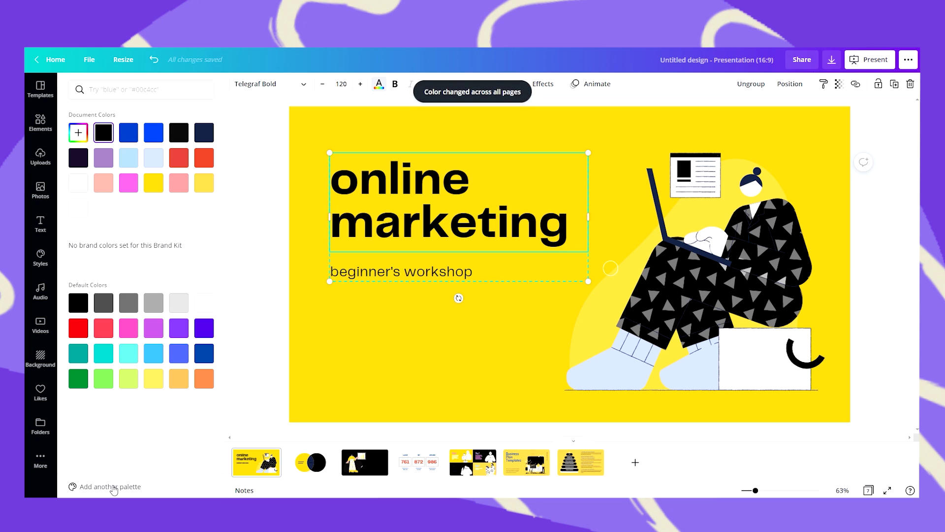
click(293, 476)
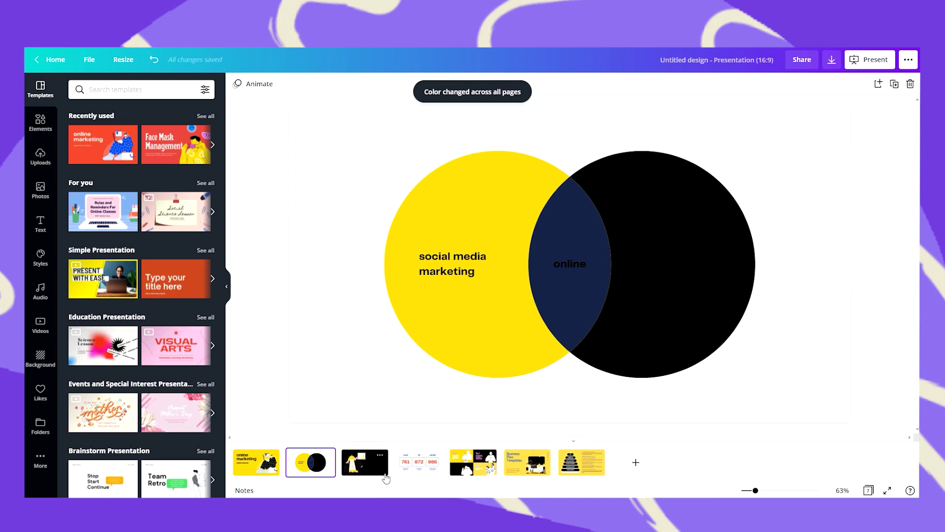
- Make the word 'online' in the Venn overlap white
click(577, 264)
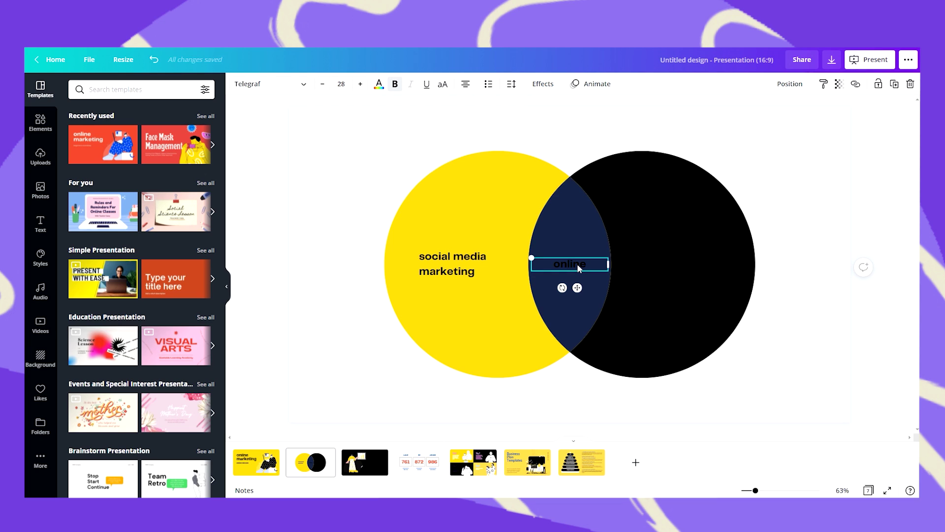
click(378, 85)
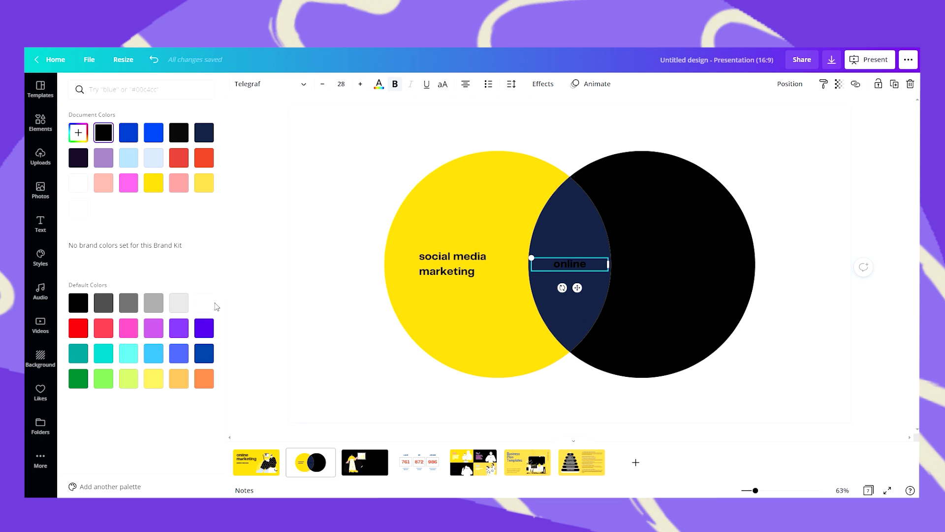
click(203, 303)
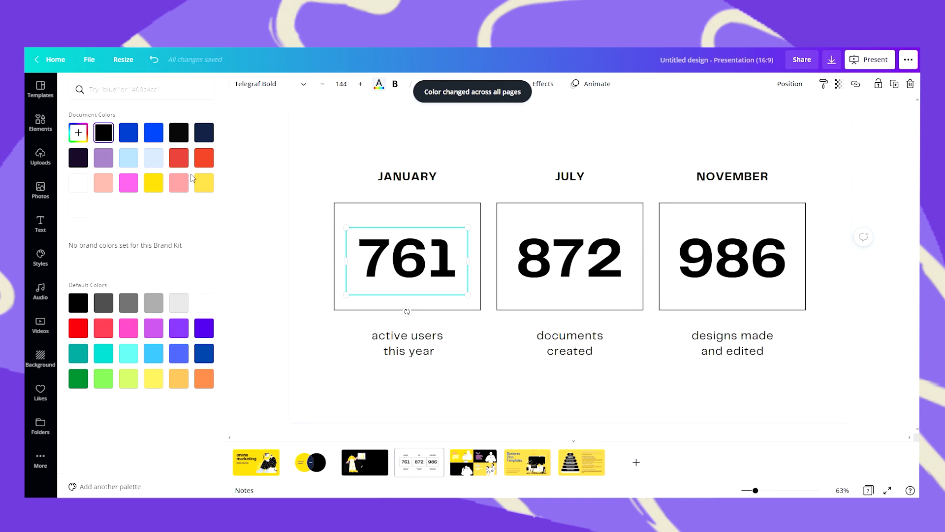
- Turn the 761, 872 and 986 figures yellow
click(154, 183)
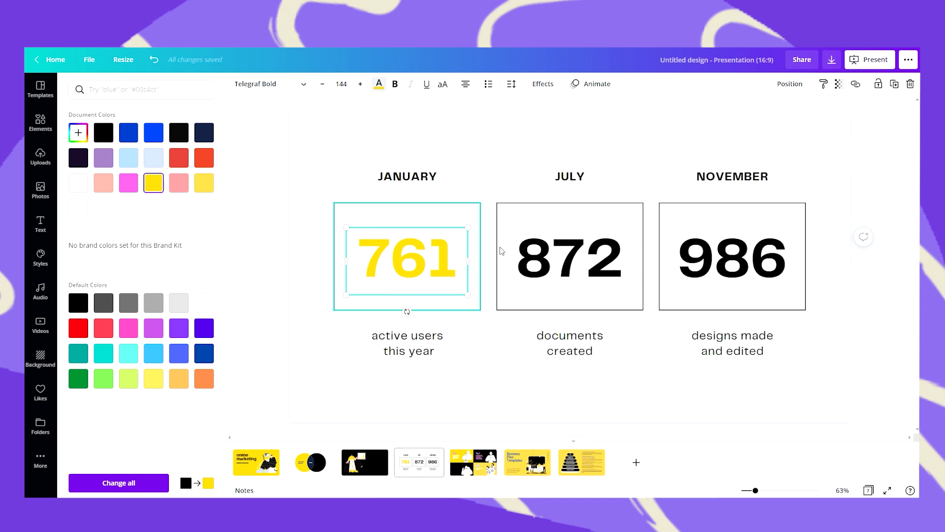
click(532, 256)
click(154, 183)
key(Tab)
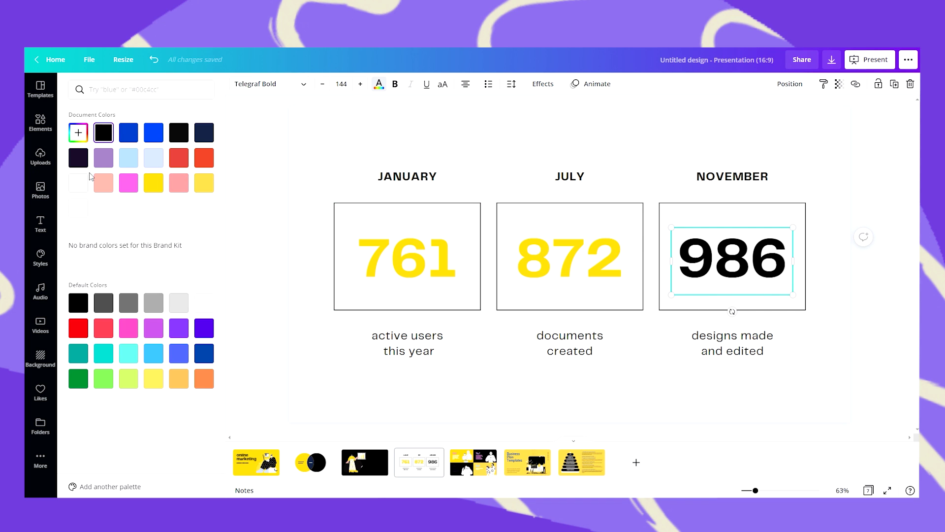
click(154, 183)
- Ungroup Step 1 and make its heading and body text black, changing all matching text
scroll(270, 158, down, 3)
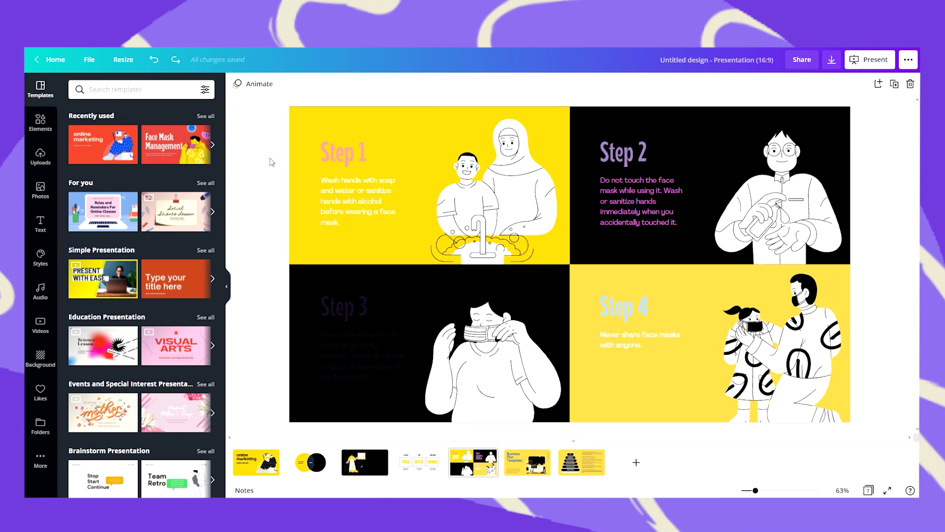
click(331, 158)
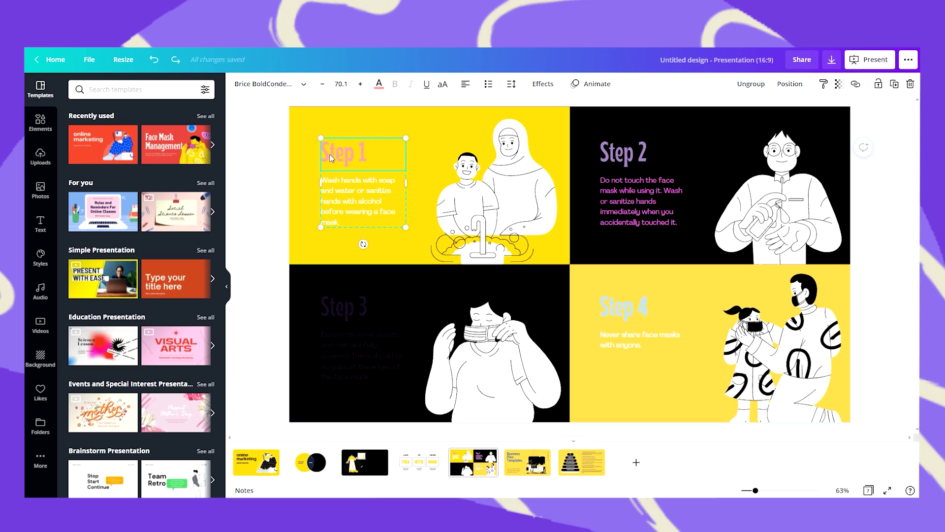
click(751, 84)
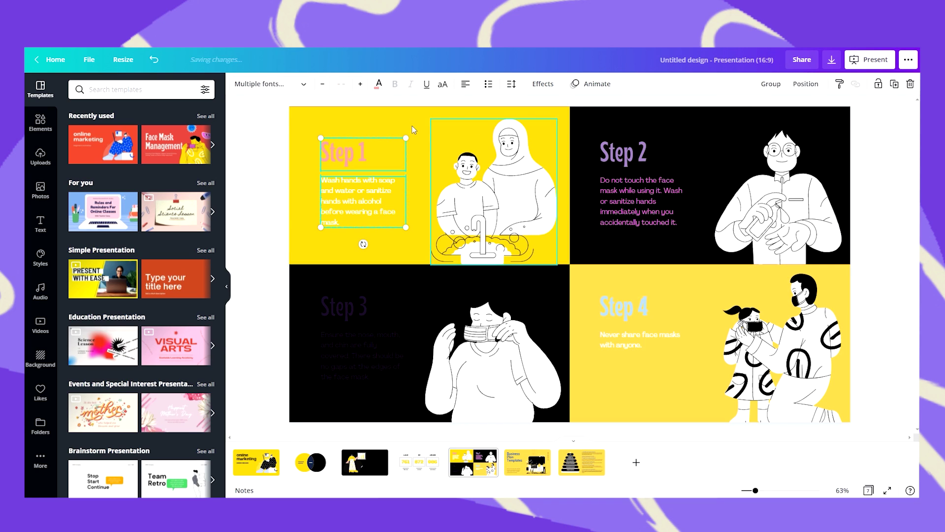
click(266, 116)
click(322, 150)
click(380, 85)
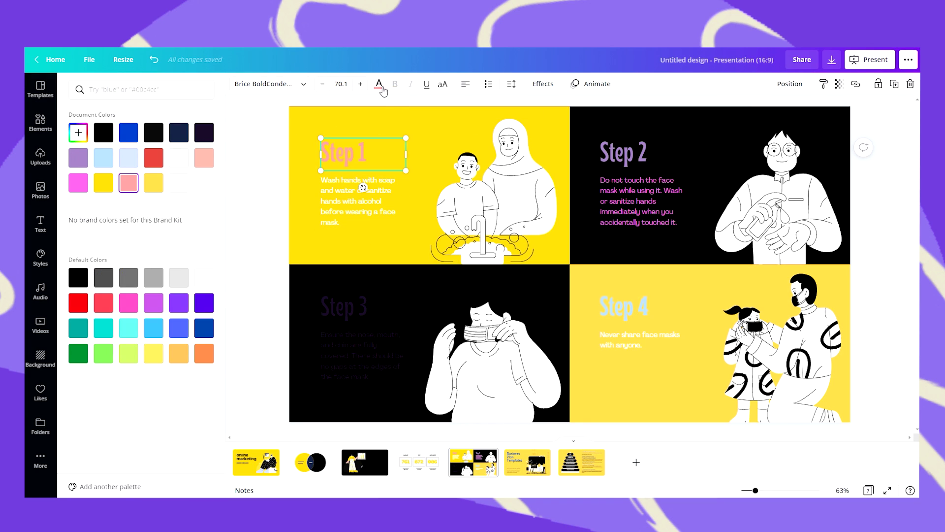
click(102, 134)
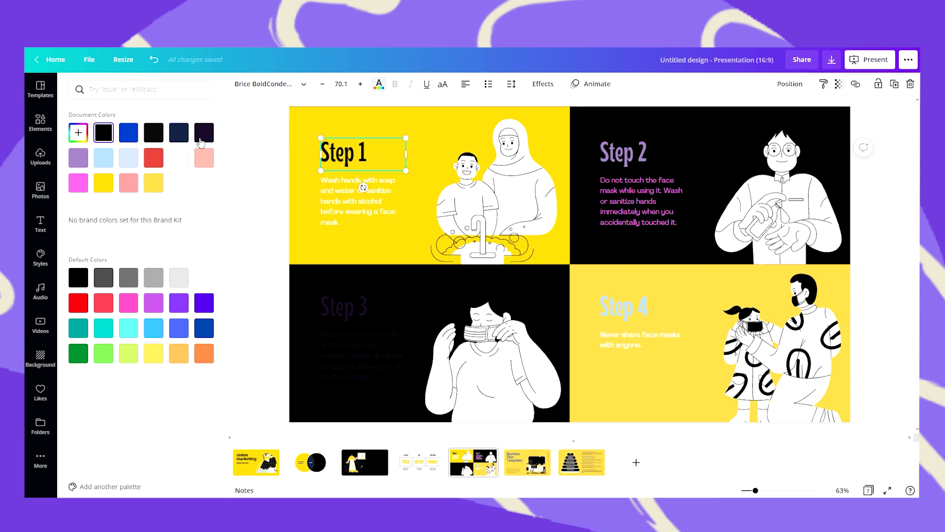
click(356, 212)
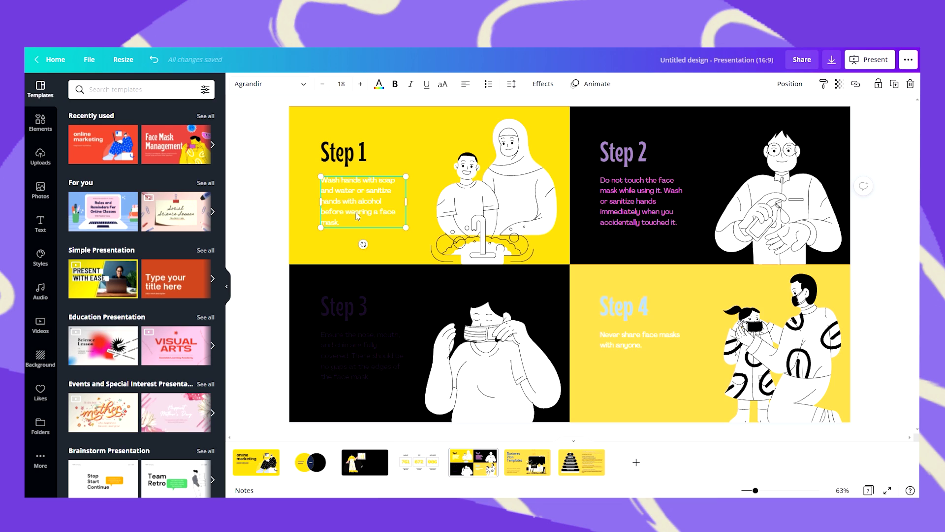
click(379, 84)
click(104, 132)
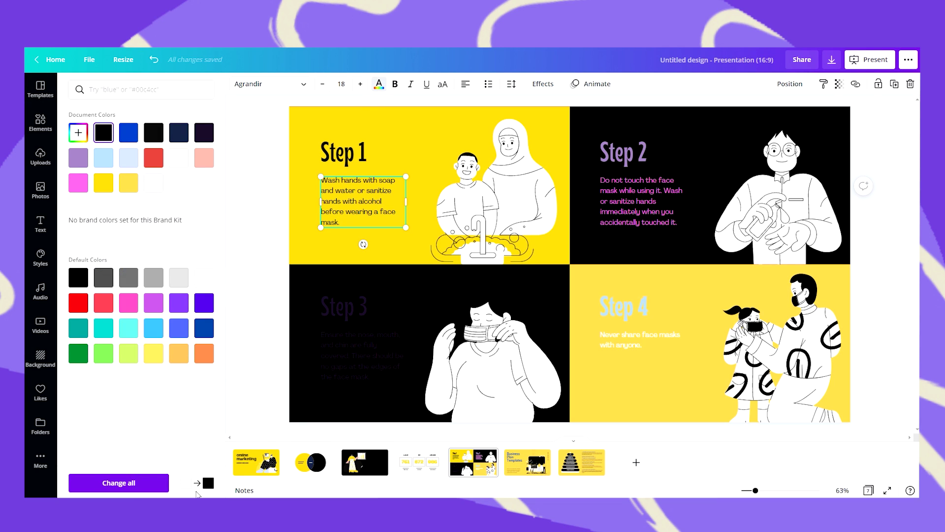
click(154, 483)
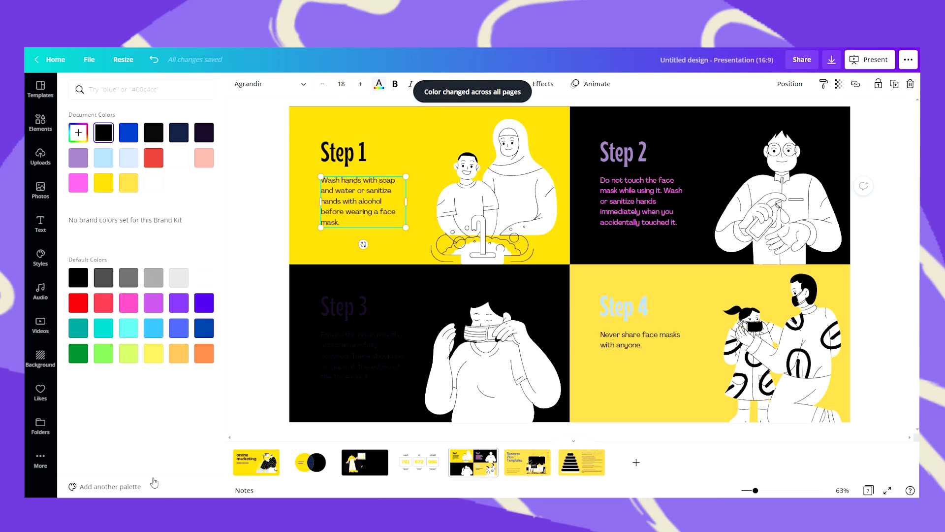
- Ungroup Step 2 and make its heading and pink body text white
click(633, 190)
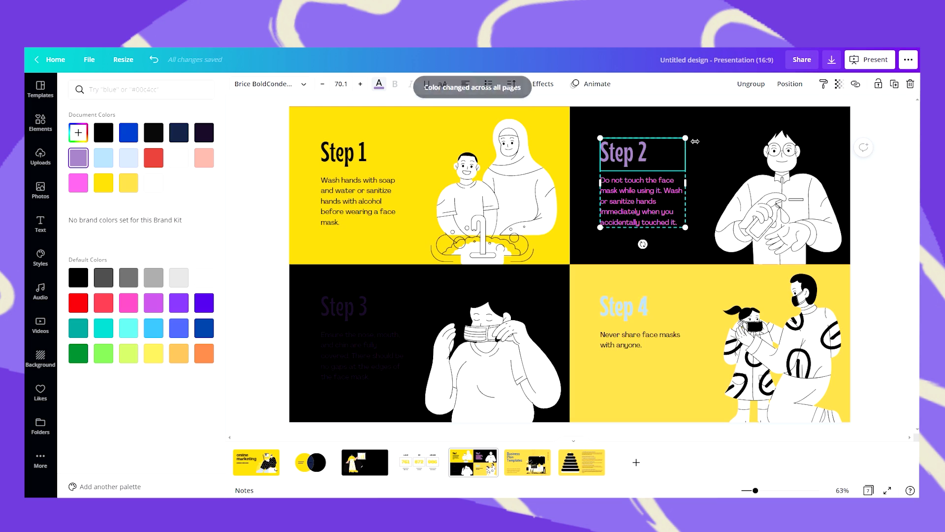
click(752, 84)
click(270, 128)
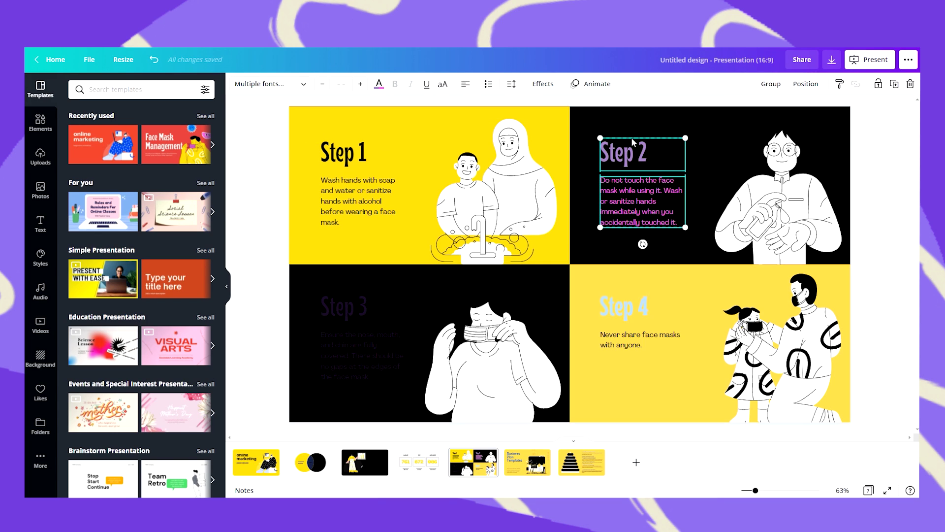
click(634, 144)
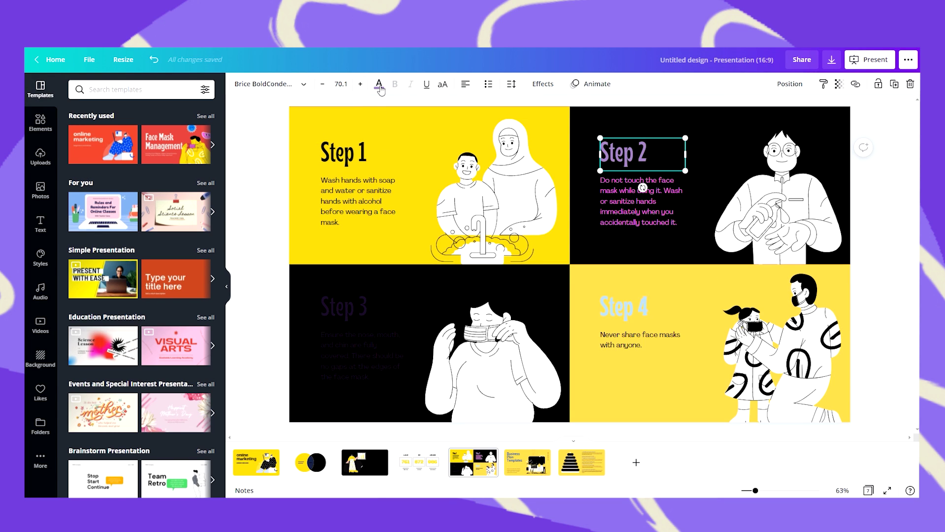
click(379, 85)
click(155, 186)
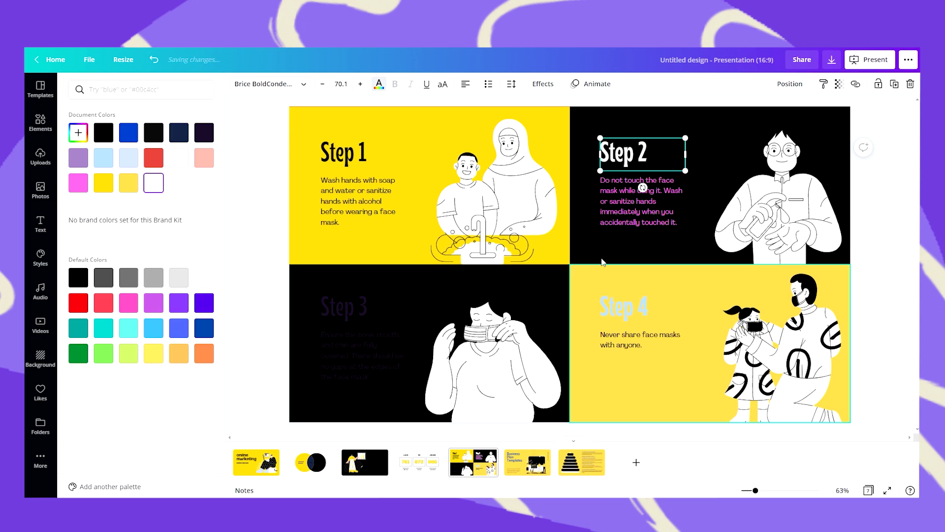
click(640, 199)
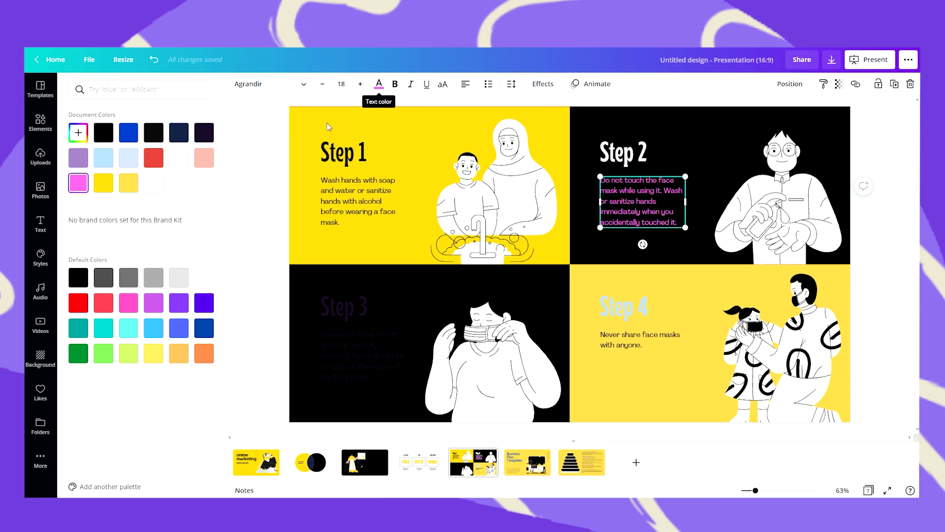
click(154, 184)
- Make the Step 3 heading white and apply that white across all pages
click(341, 301)
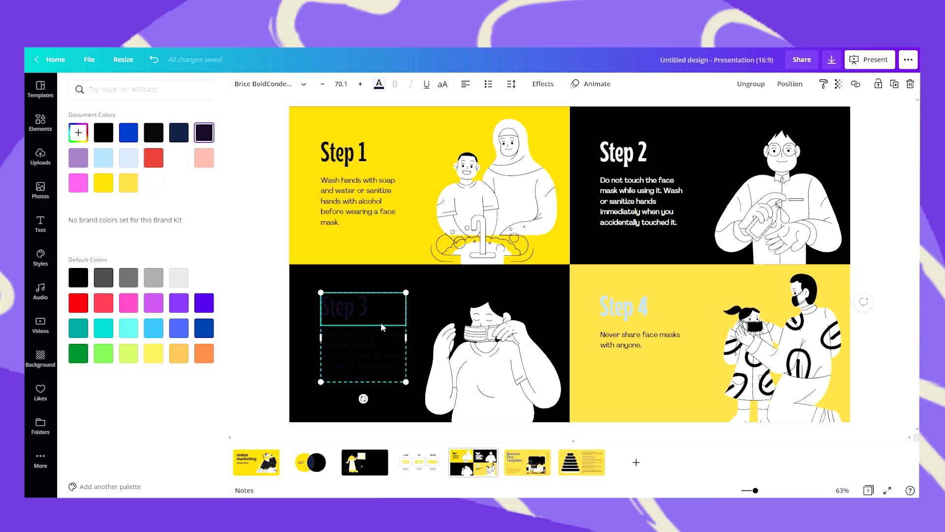
click(155, 184)
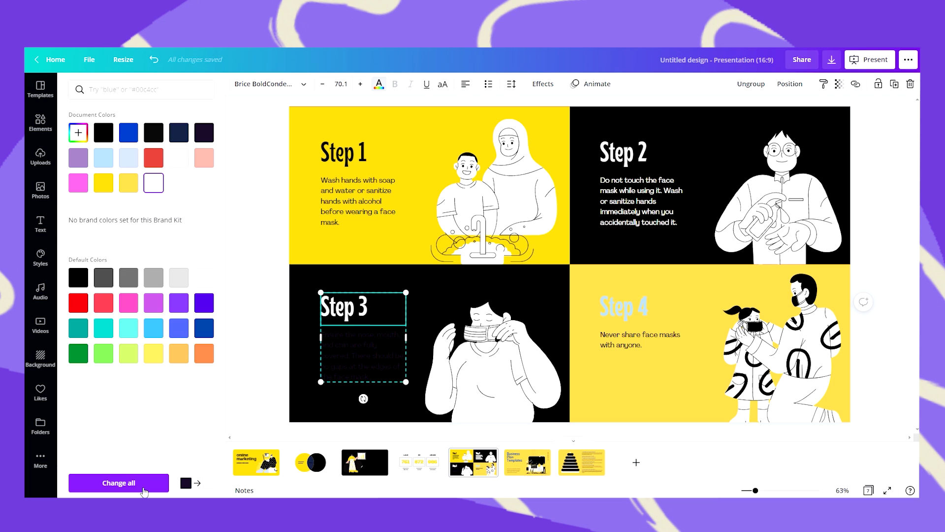
click(144, 489)
click(642, 309)
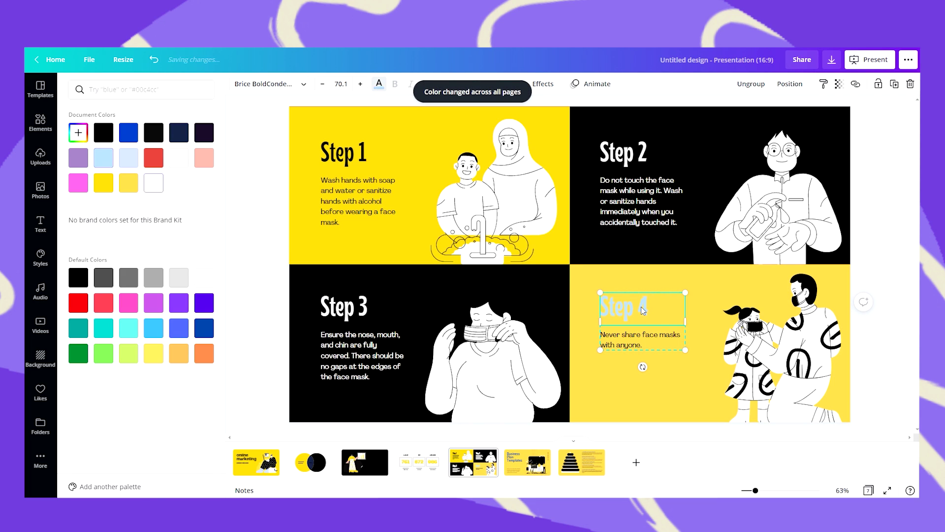
key(Escape)
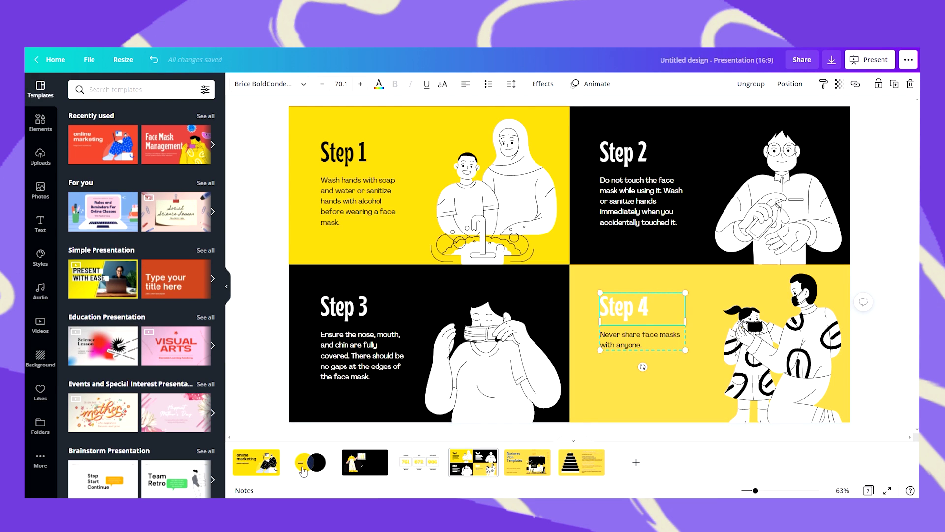
- On slide 4, preview Shadow, Hollow, Splice and Echo on 761, then apply Lift
click(273, 472)
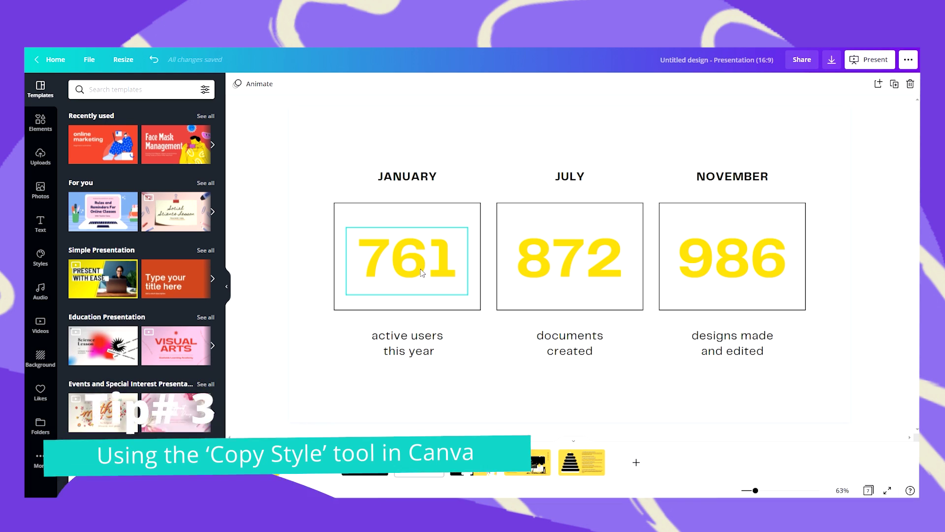
click(421, 270)
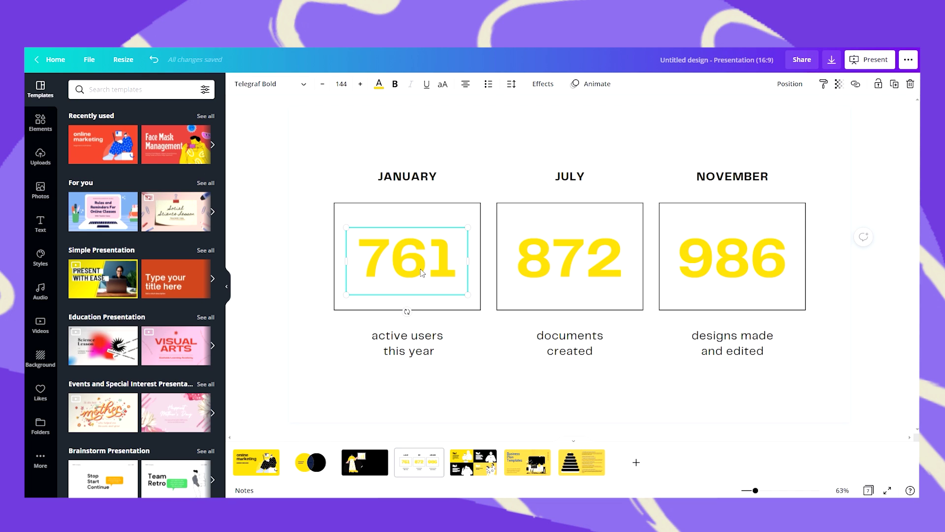
click(546, 89)
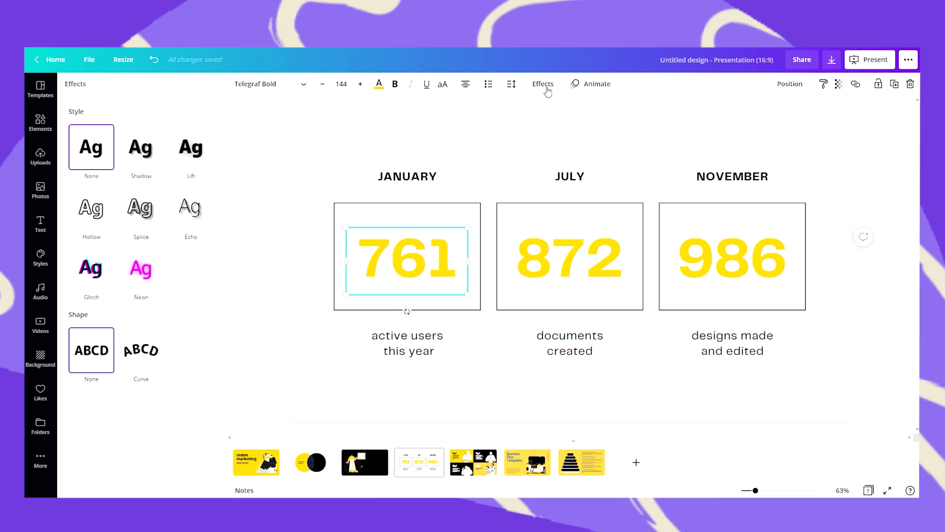
click(142, 160)
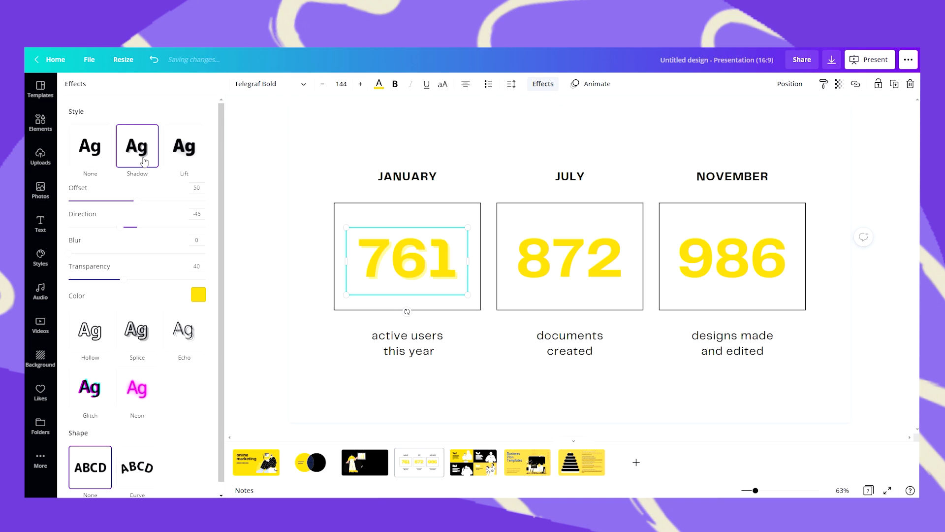
click(185, 150)
click(103, 250)
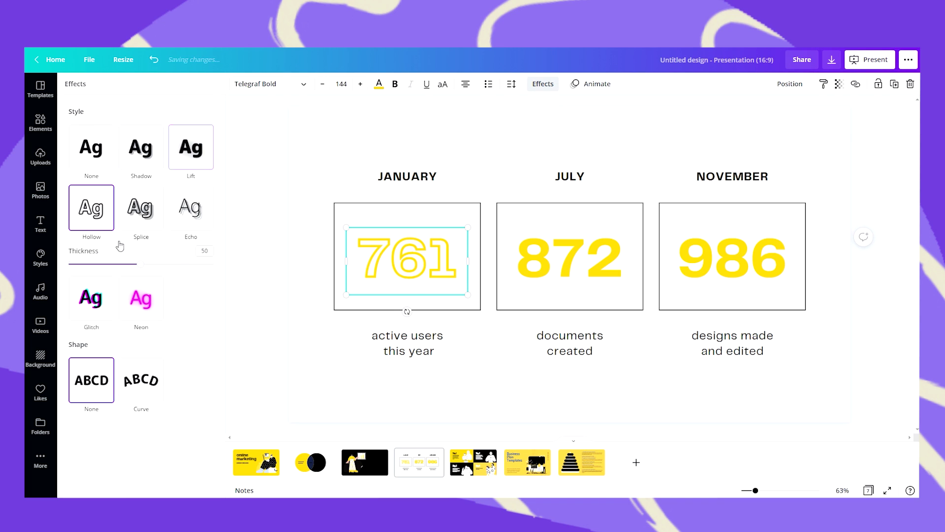
click(141, 207)
click(193, 220)
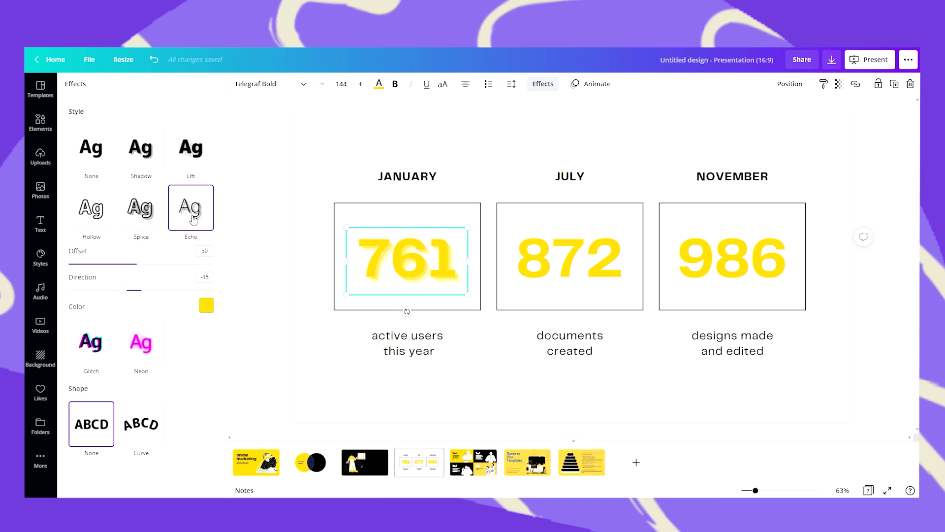
click(197, 149)
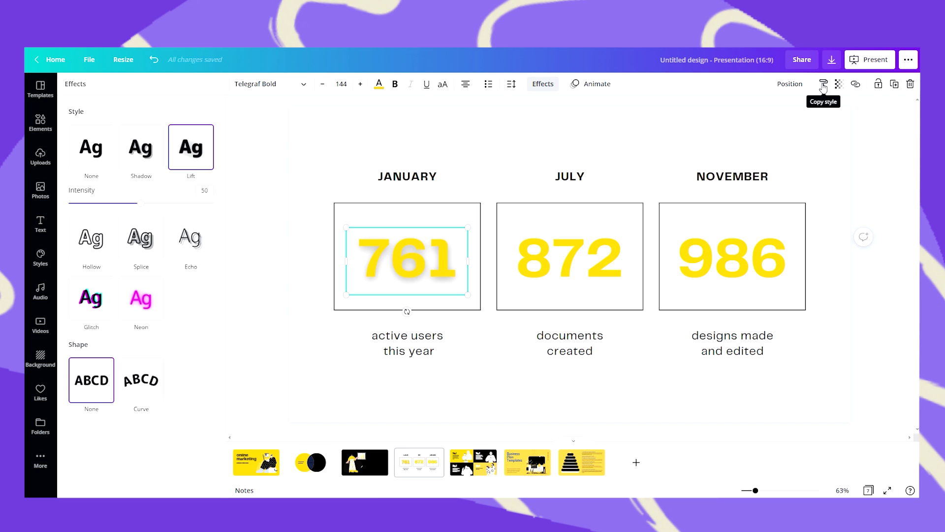
- Copy the 761 Lift style onto 872 and 986, then onto the NOVEMBER heading
click(824, 85)
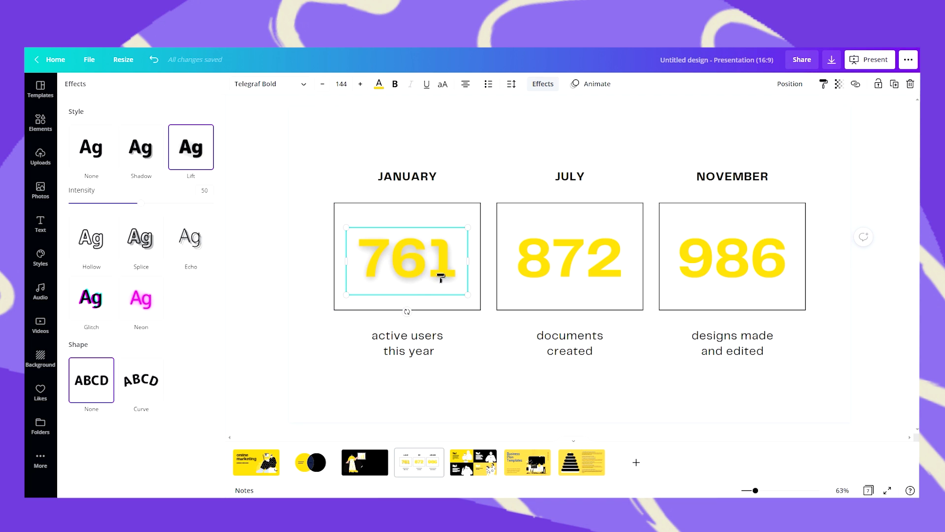
click(599, 249)
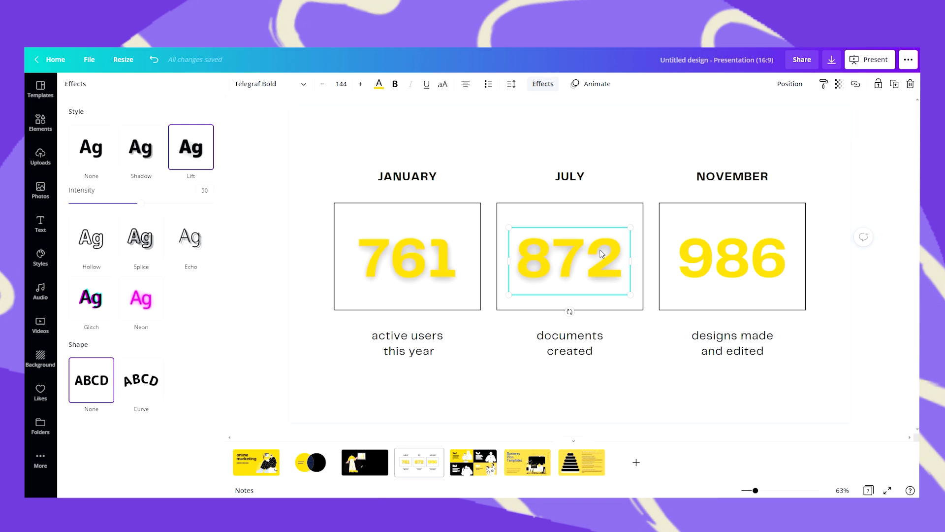
click(824, 85)
click(745, 262)
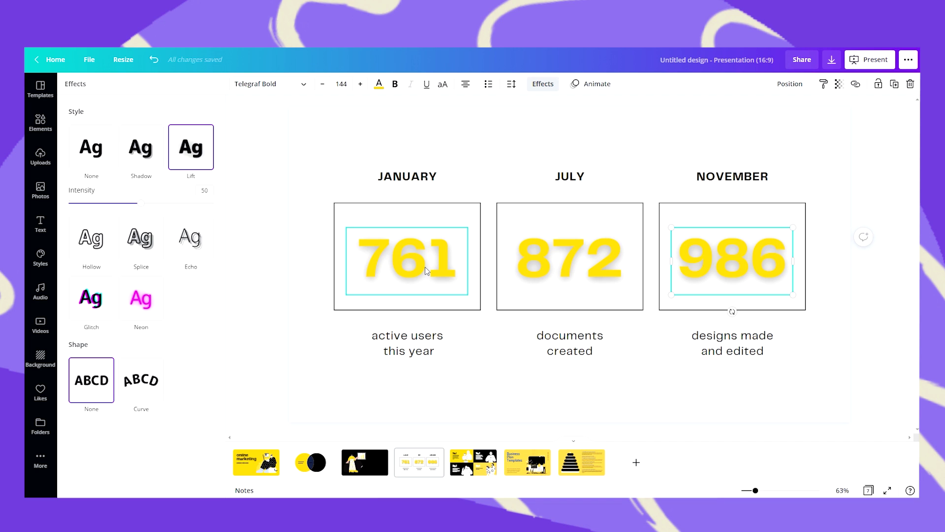
click(824, 83)
click(758, 178)
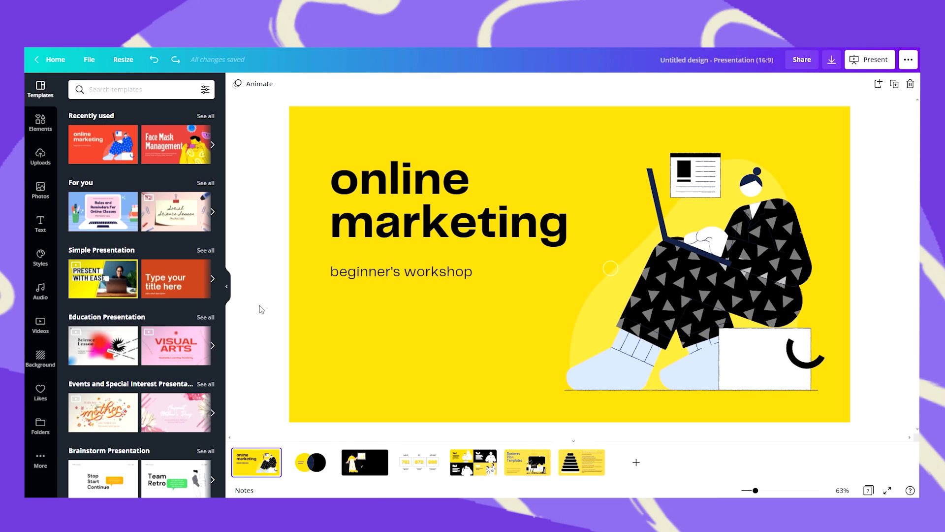
- Make the hidden traditional marketing text in the black Venn circle white
click(306, 467)
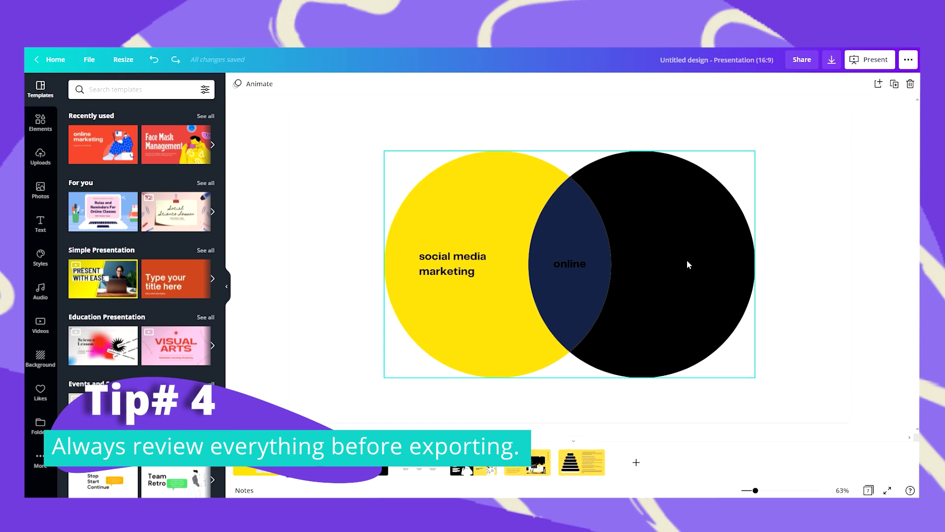
click(679, 274)
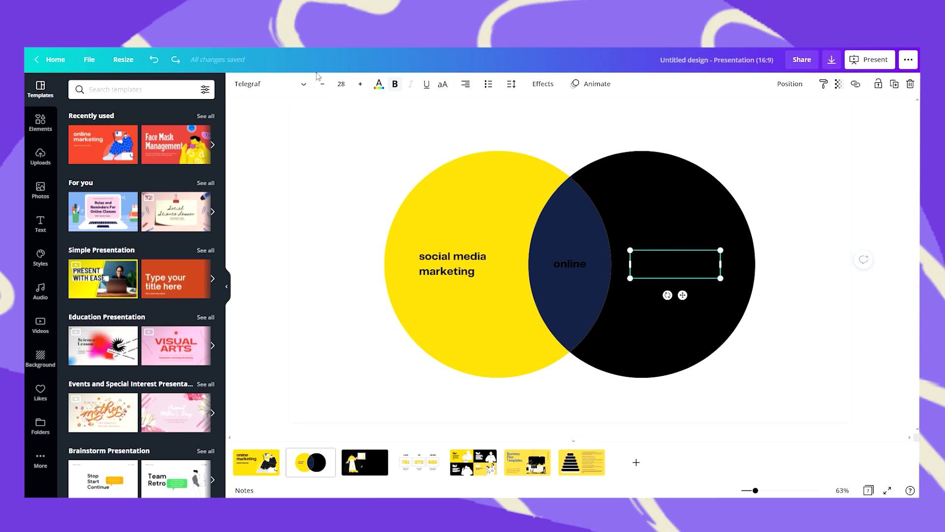
click(378, 85)
click(104, 157)
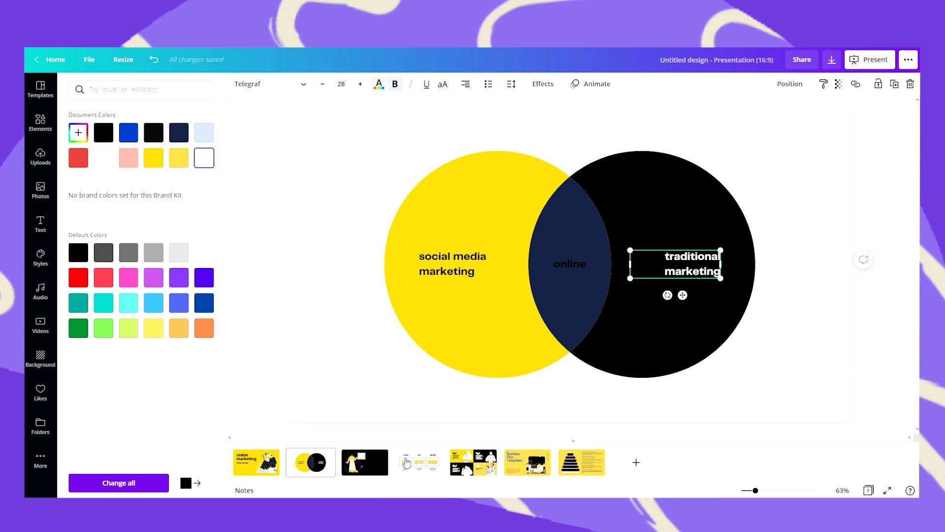
- Turn the Business Plan Templates title on slide 6 from blue to black
click(427, 472)
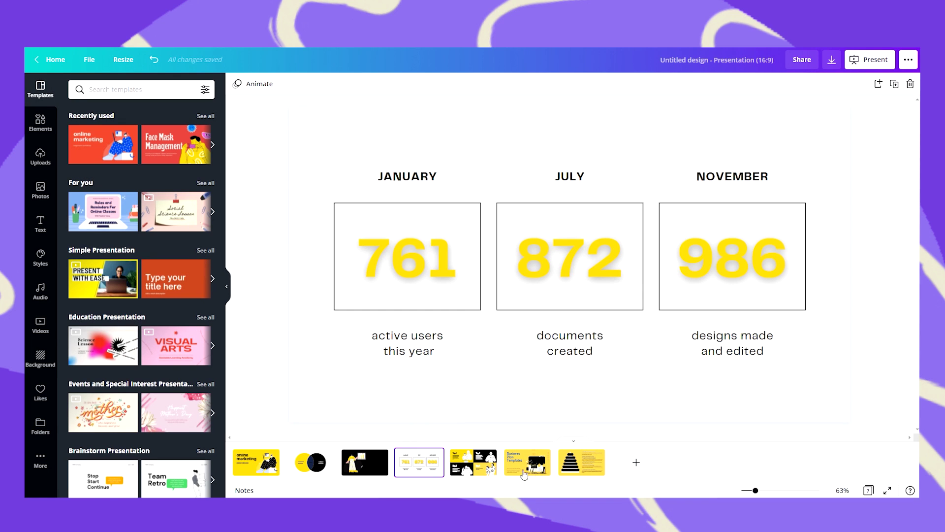
click(464, 454)
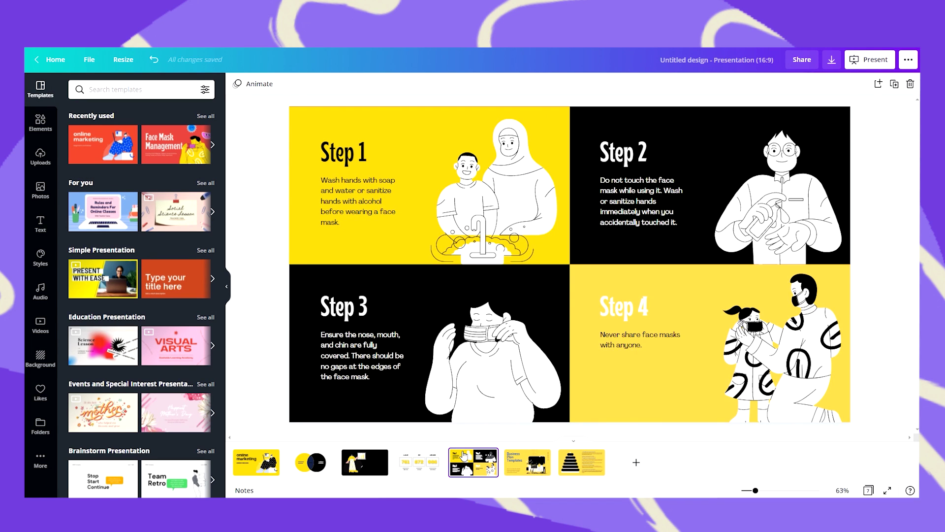
click(519, 464)
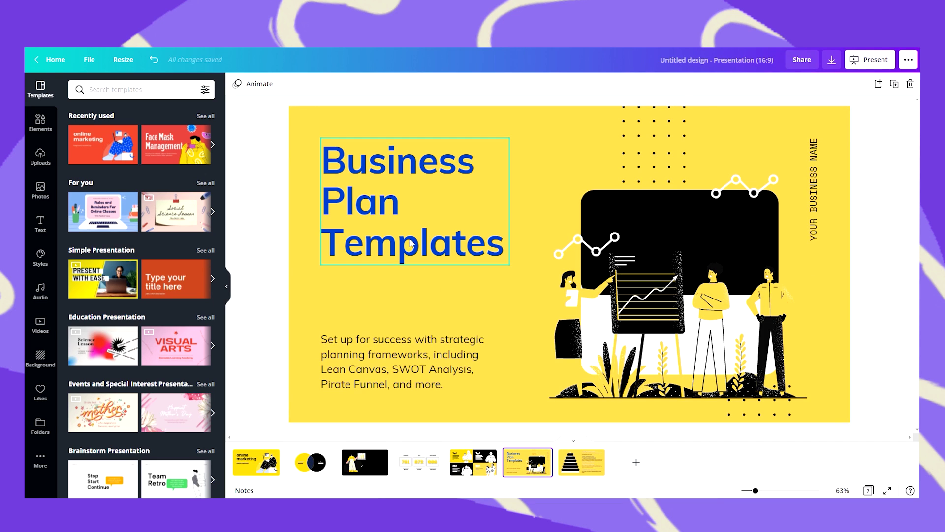
click(371, 162)
click(377, 89)
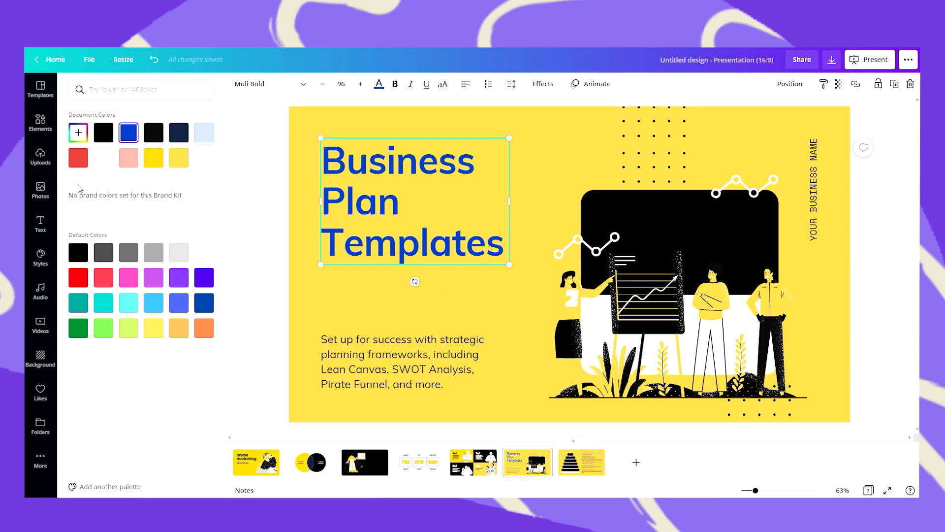
click(207, 156)
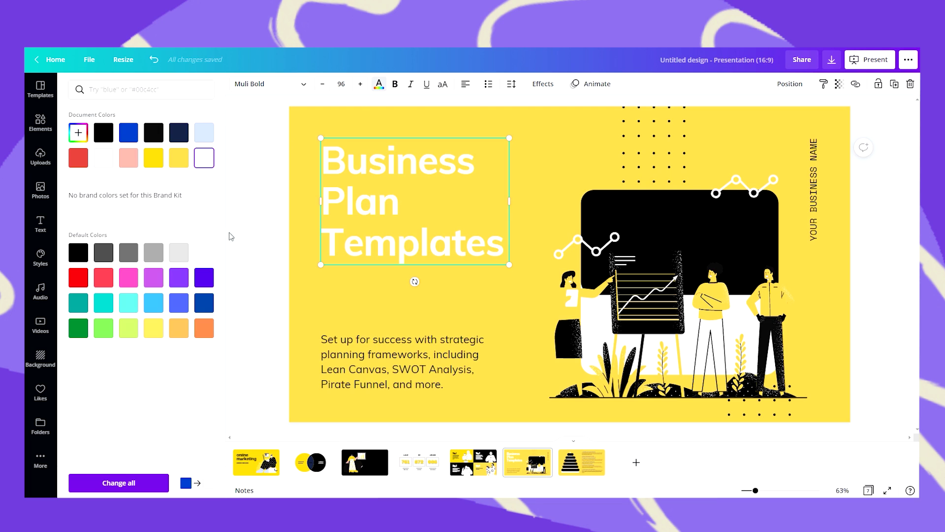
click(103, 132)
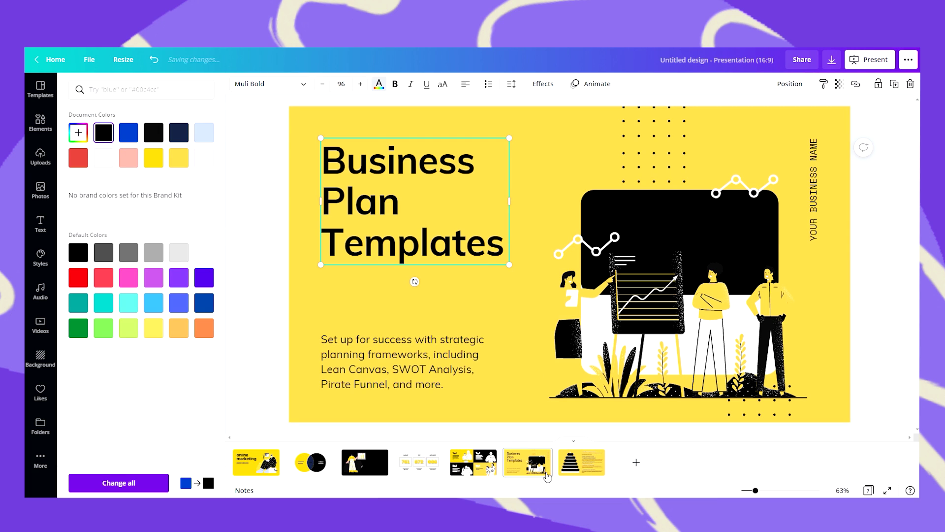
click(581, 462)
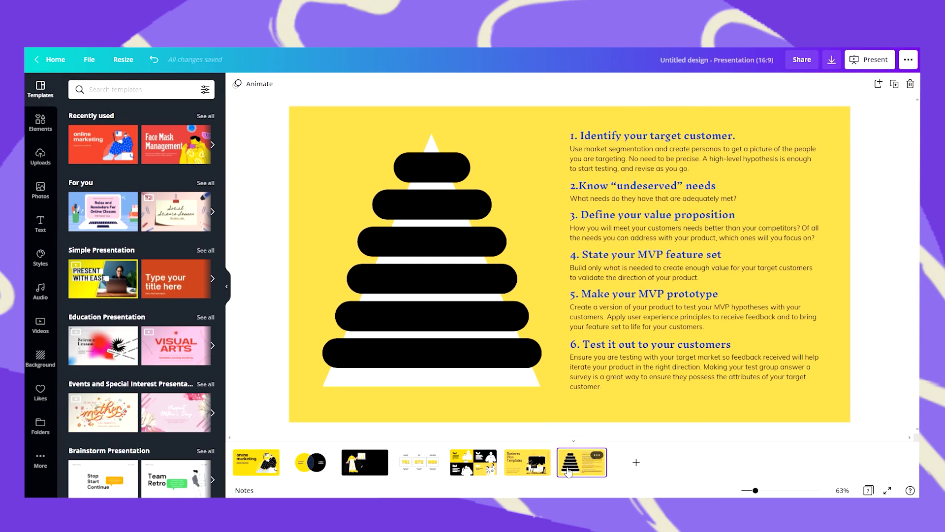
- Make the UX, Feature Set, Value Proposition, Product-Market Fit and Underserved Needs pyramid labels white
click(406, 173)
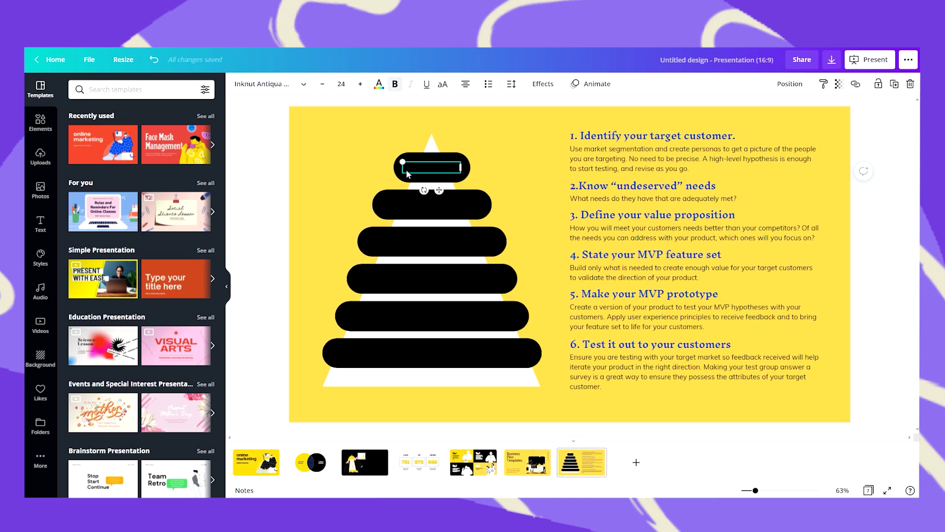
click(379, 84)
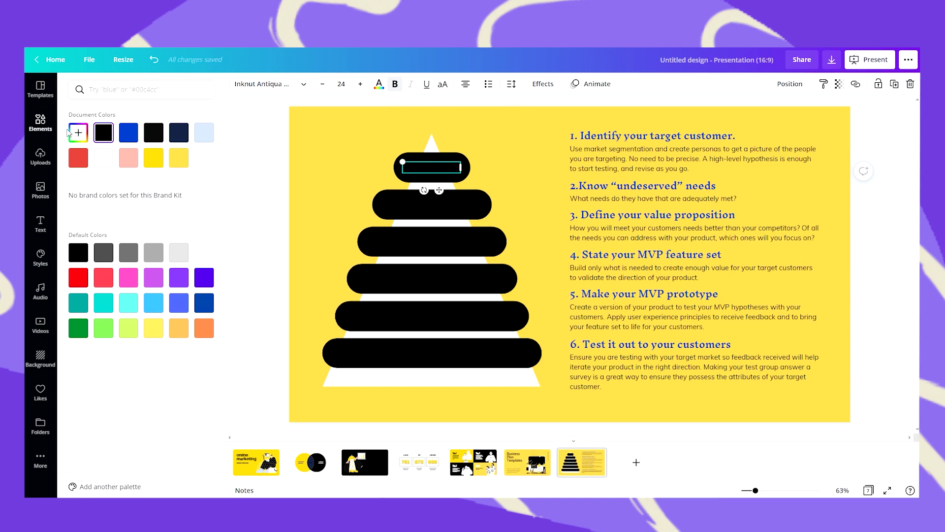
click(198, 155)
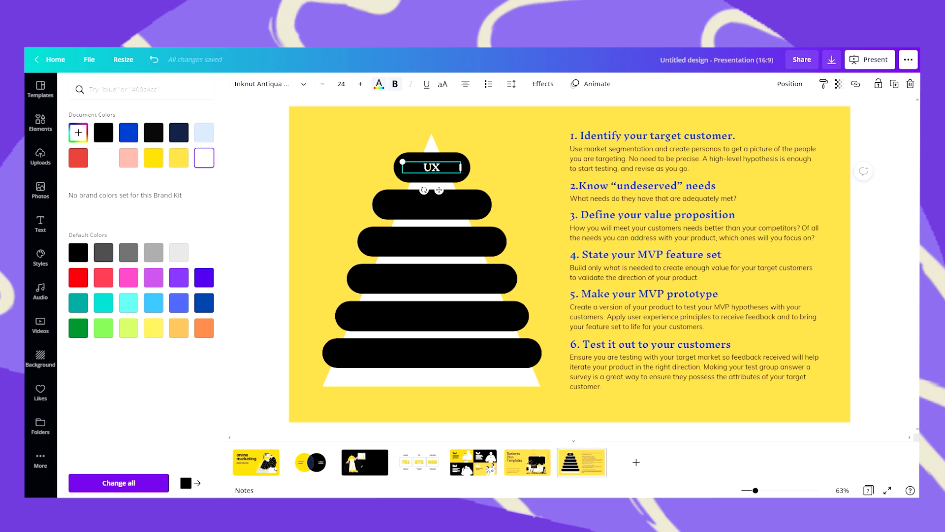
key(ctrl+z)
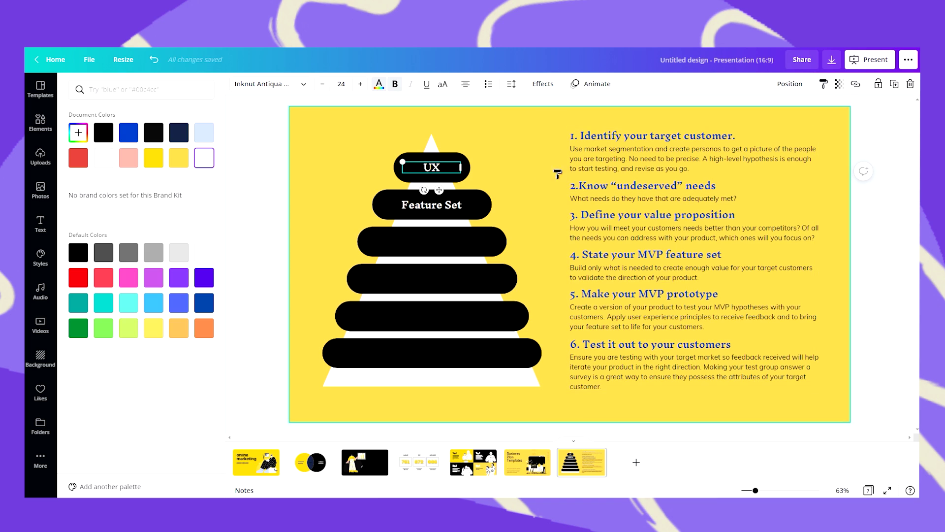
key(ctrl+z)
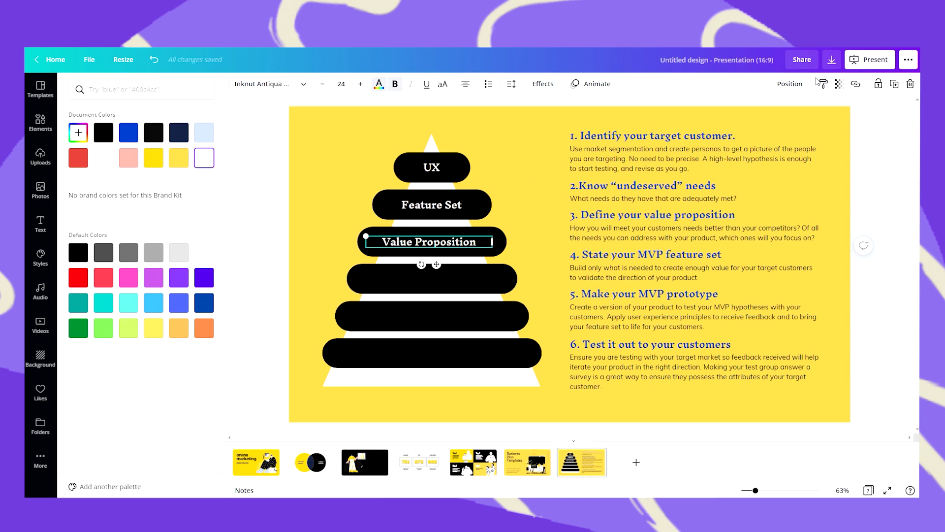
key(ctrl+z)
key(ctrl+z)
key(ctrl+z)
key(ctrl+z)
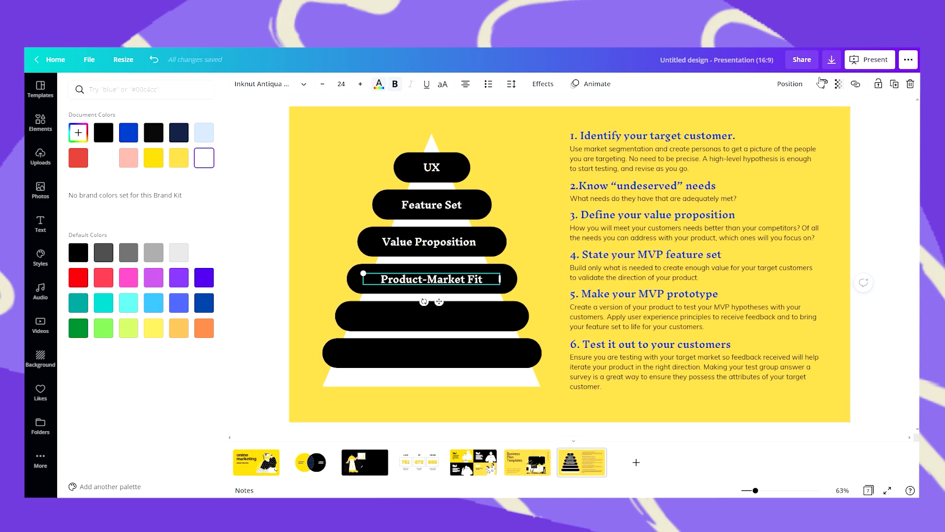
key(ctrl+z)
key(ctrl+z)
key(ctrl+z)
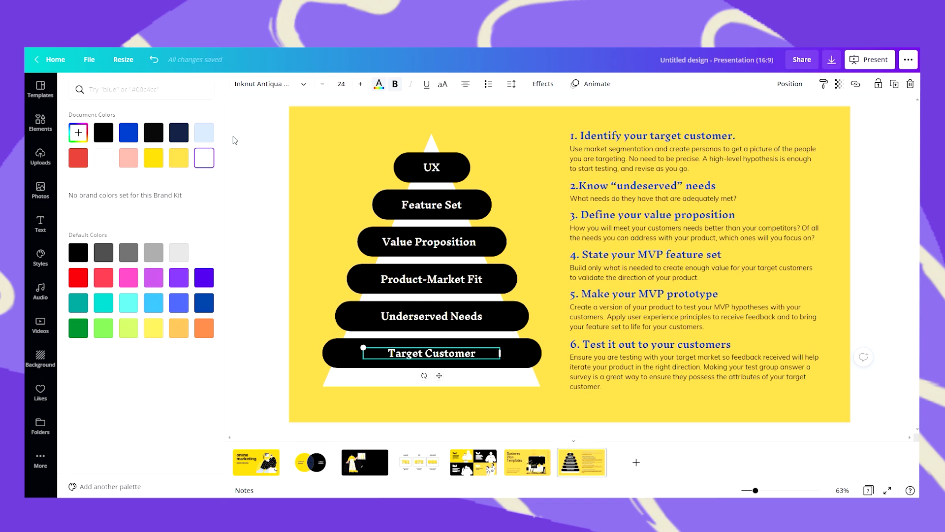
- Make the numbered headings in the right-hand block white, using Change all
click(631, 134)
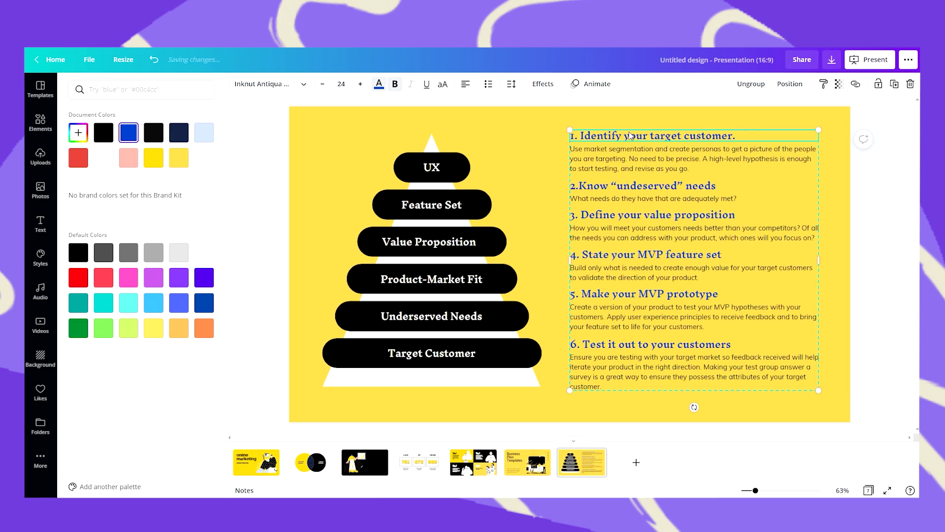
click(379, 84)
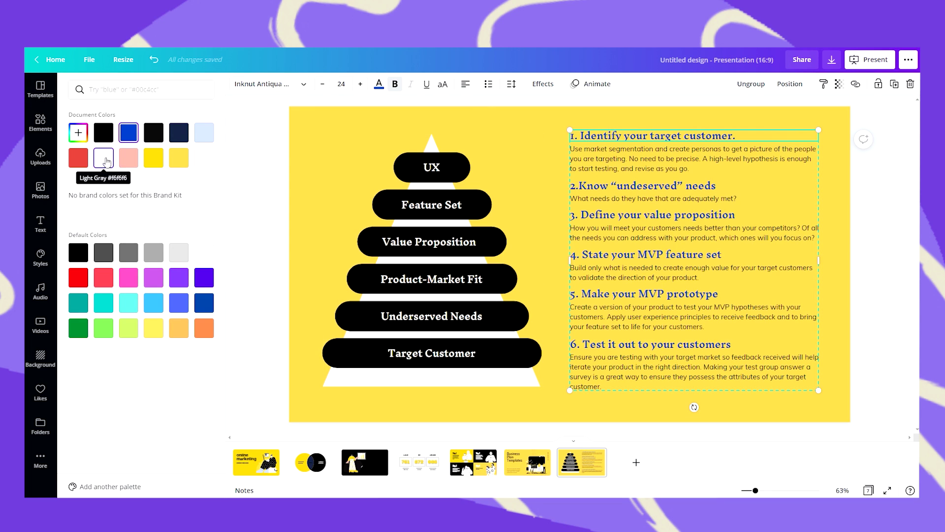
click(99, 158)
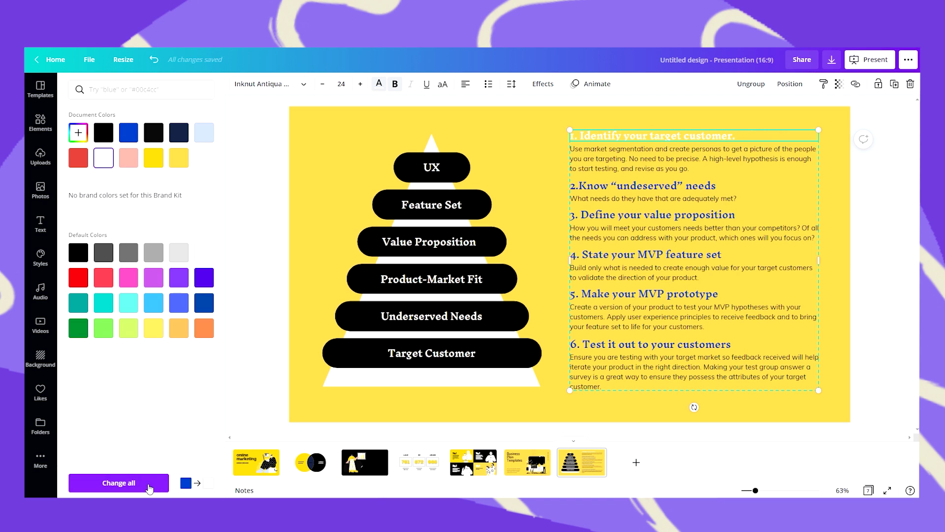
click(150, 486)
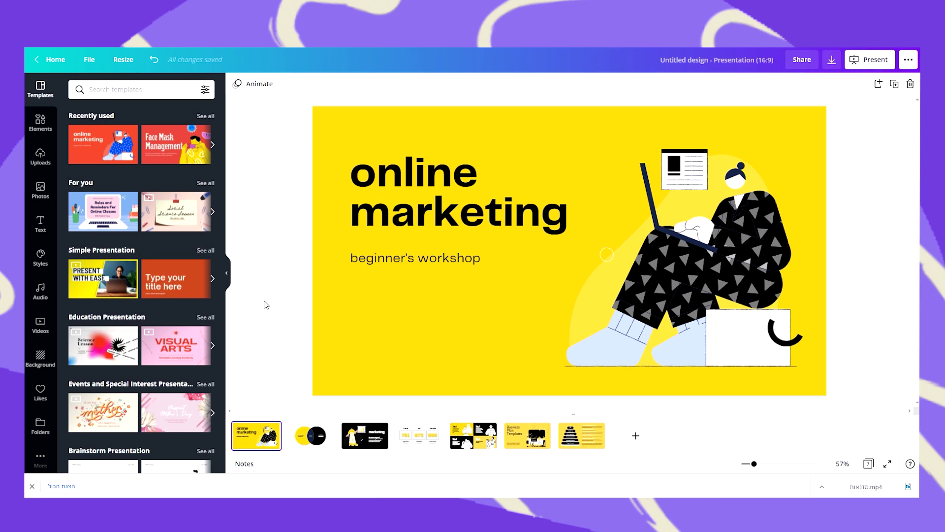
- Step through slides 2 to 7, ending on the MVP pyramid slide
click(299, 442)
click(378, 443)
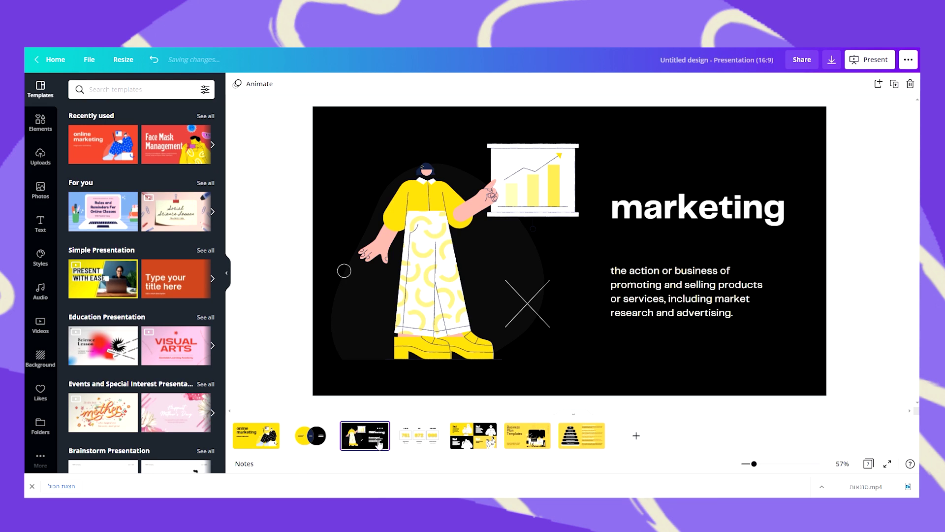
click(421, 442)
click(475, 443)
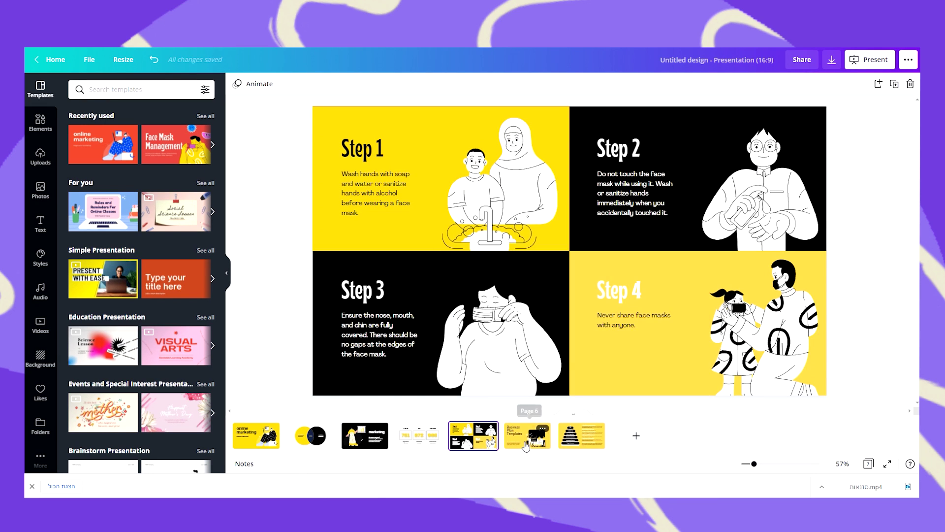
click(526, 445)
click(579, 446)
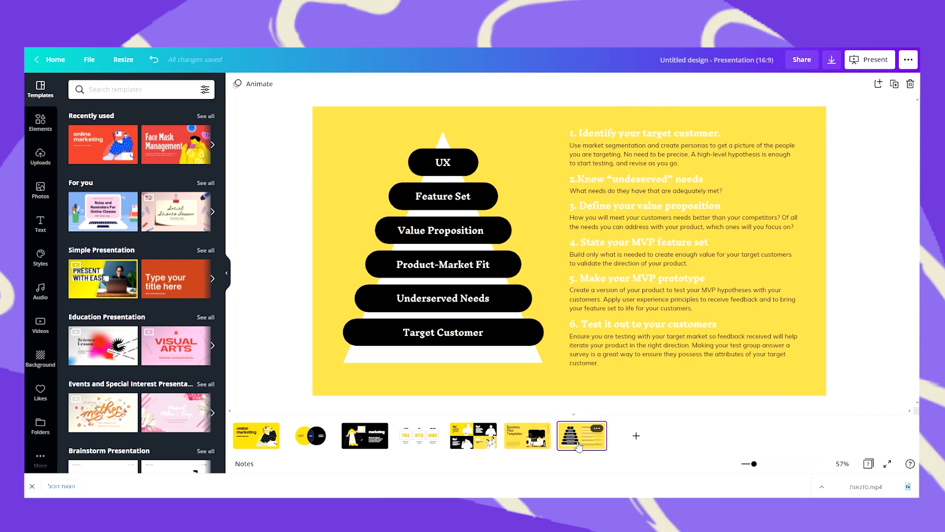